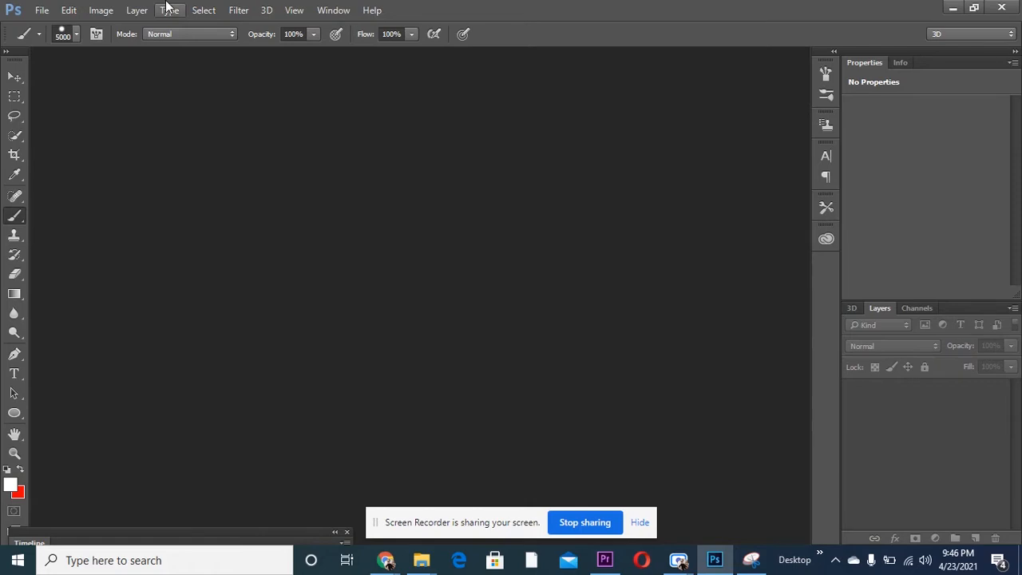
- Load dripping-paint-png.jpg, the fashion-beauty-lifestyle photo and 12096.jpg from Downloads as layers with Load Files into Stack
left_click(44, 10)
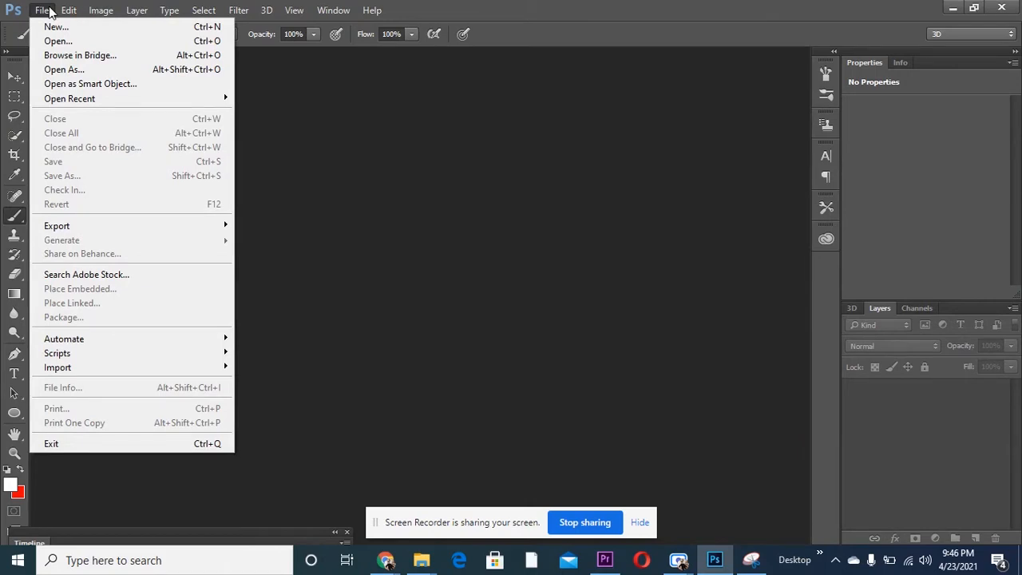
mouse_move(112, 358)
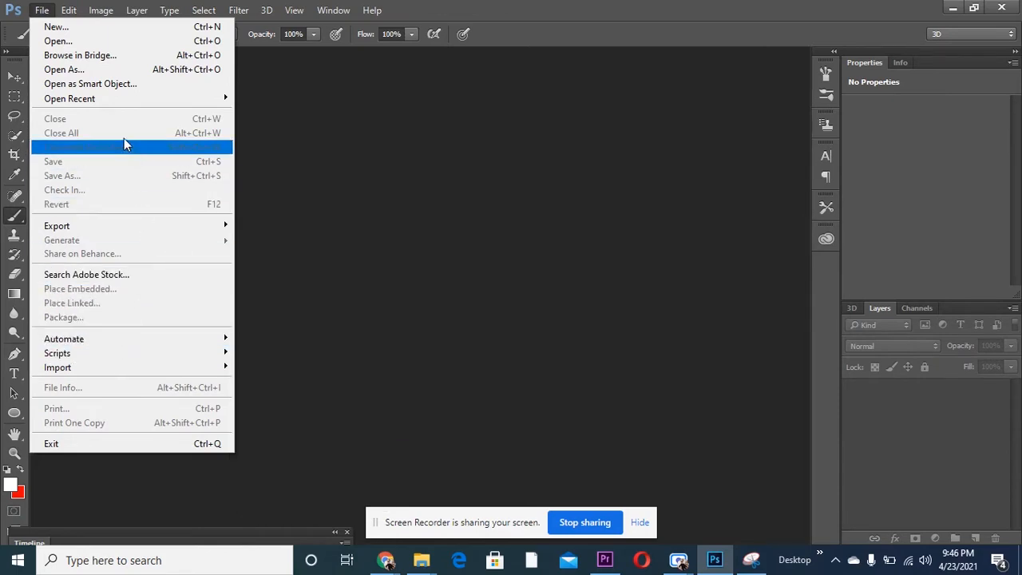
mouse_move(138, 342)
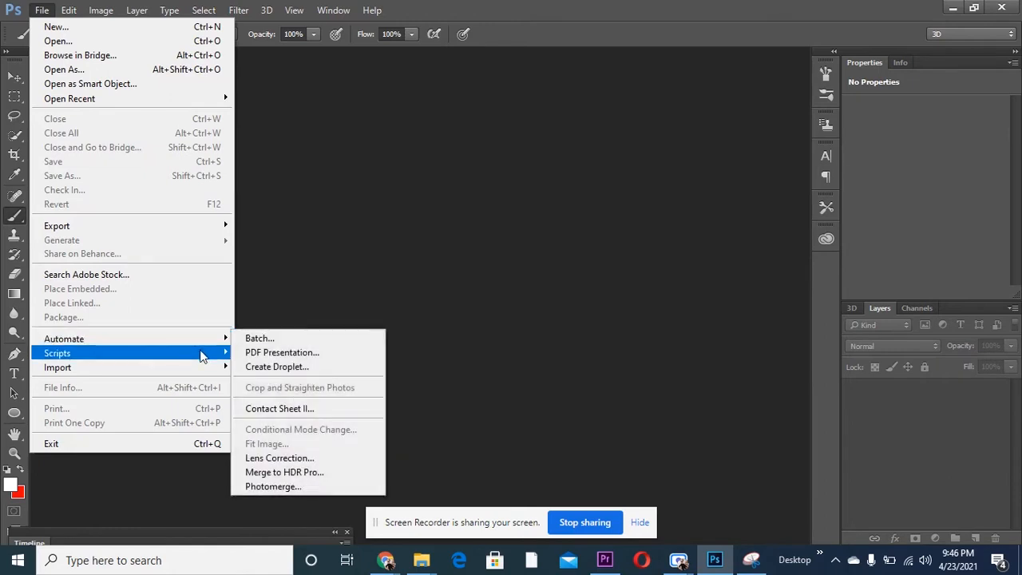
mouse_move(201, 353)
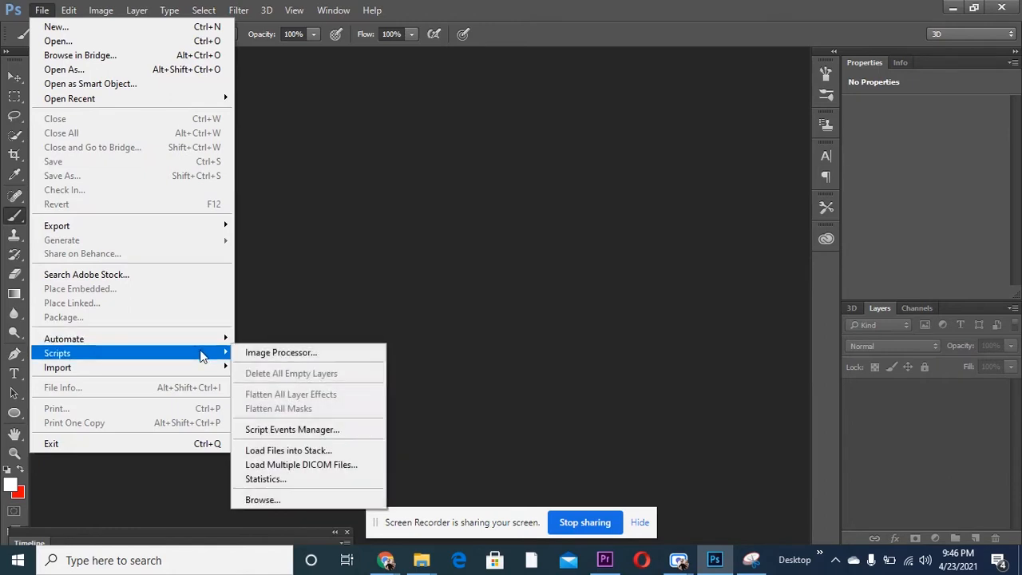
left_click(290, 452)
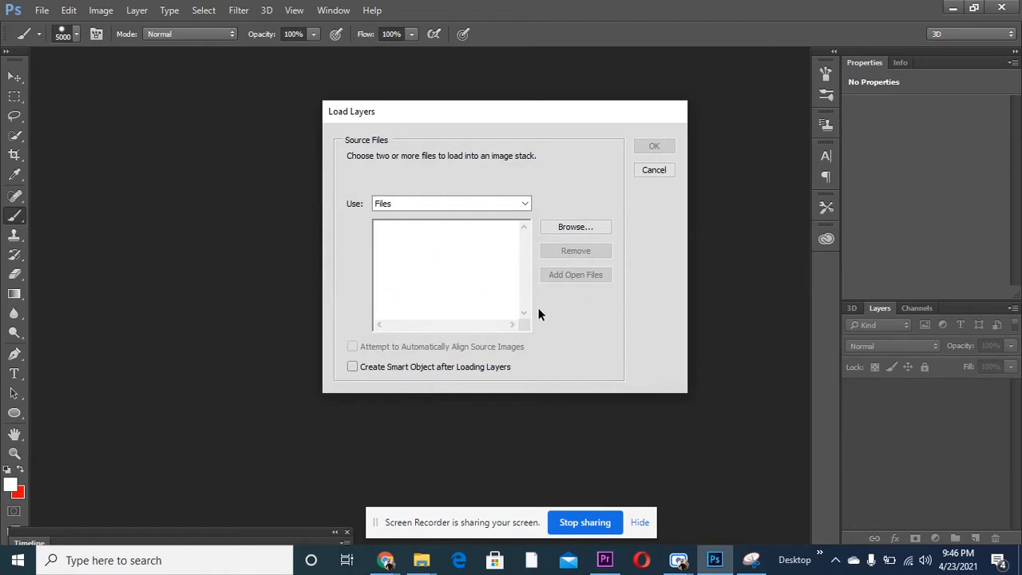
left_click(577, 229)
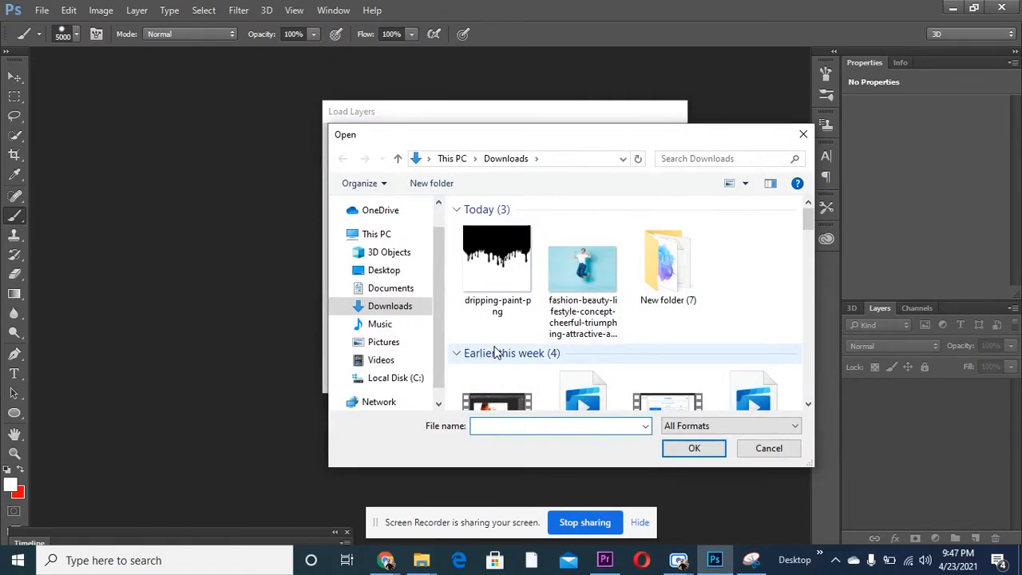
left_click(497, 257)
left_click(583, 269, "ctrl")
left_click(694, 448)
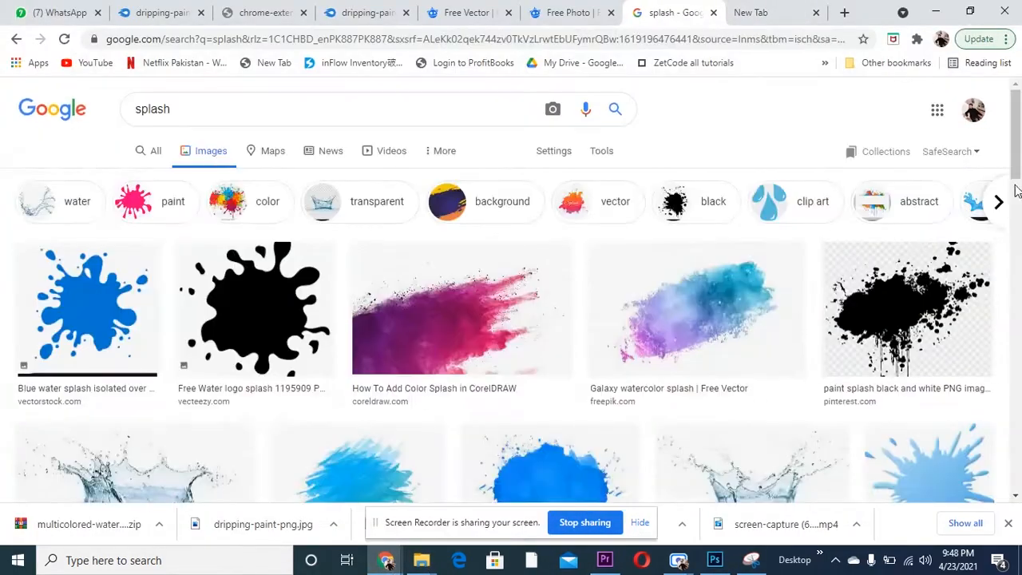
- Switch to the browser and look through the Google image results for "splash"
scroll(900, 263, "down", 10)
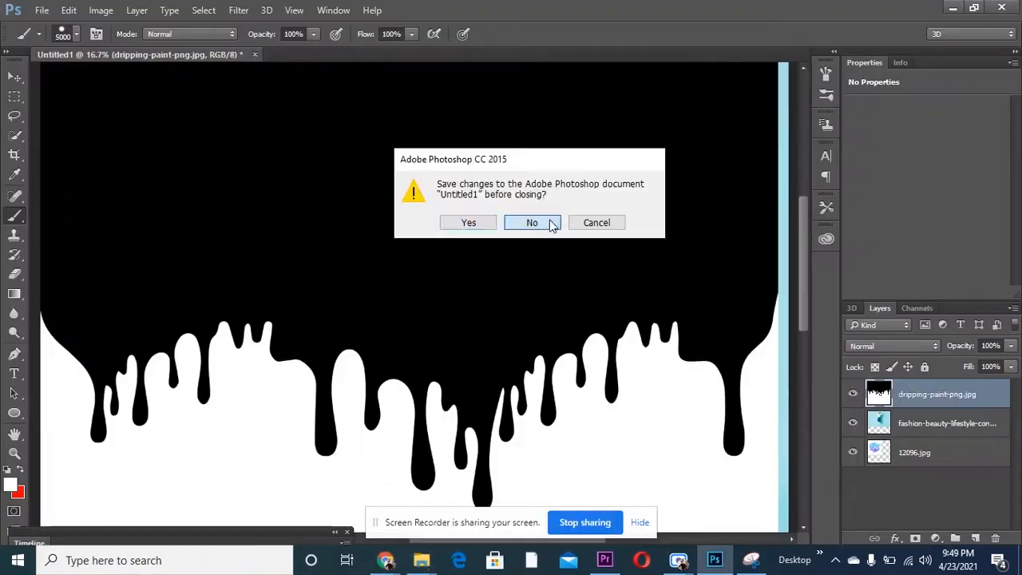
- Discard the untitled document and load dripping-paint-png.jpg, the fashion-beauty-lifestyle photo and 19994925.jpg into a new layer stack
left_click(552, 220)
left_click(43, 13)
mouse_move(226, 357)
left_click(296, 451)
left_click(582, 230)
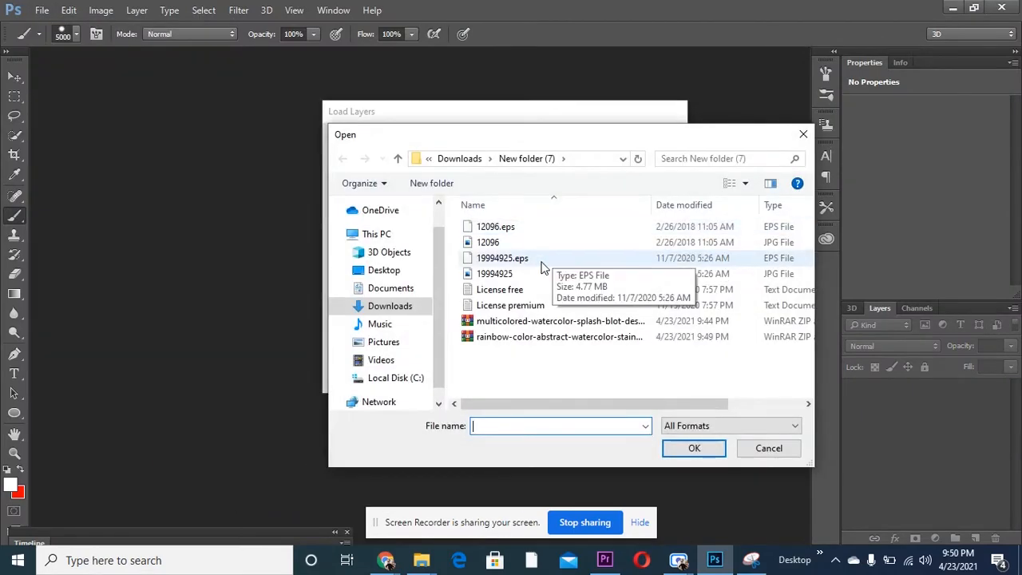
left_click(401, 306)
left_click(694, 448)
left_click(573, 227)
double_click(495, 274)
left_click(655, 145)
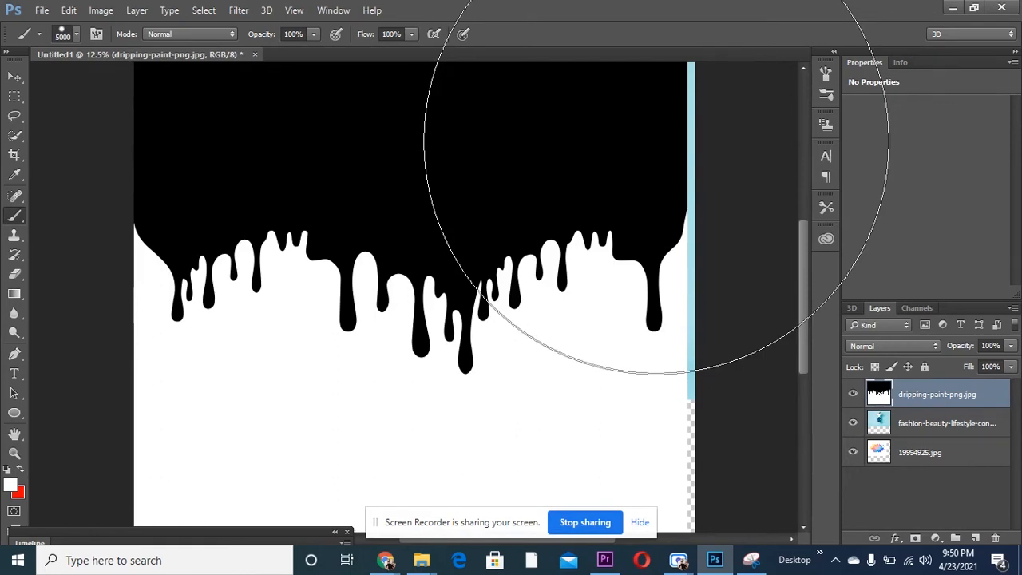
- Hide the dripping-paint-png.jpg and 19994925.jpg layers, and move the jumping woman's photo down to the middle of the canvas
left_click(855, 401)
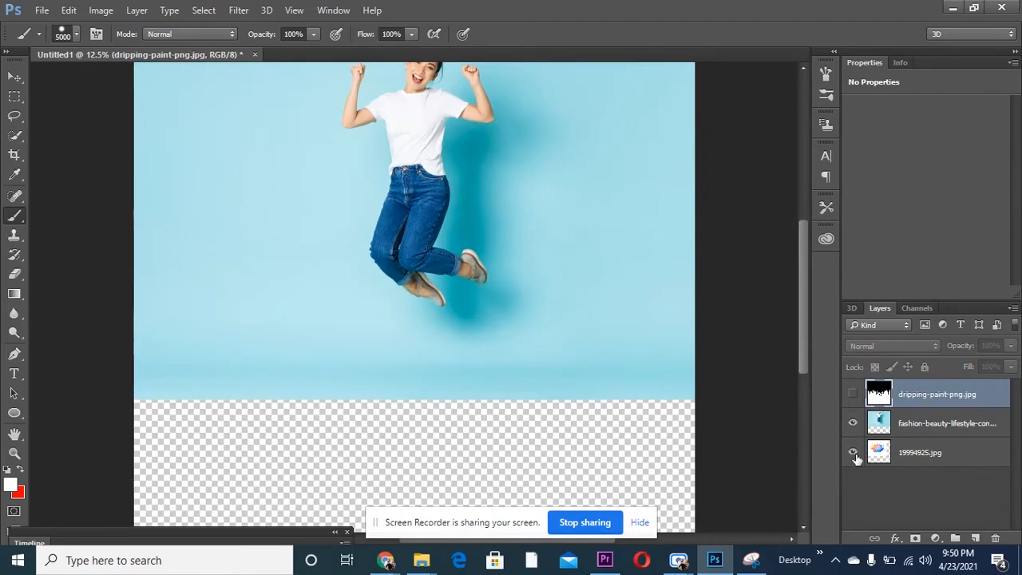
left_click(853, 453)
left_click(943, 417)
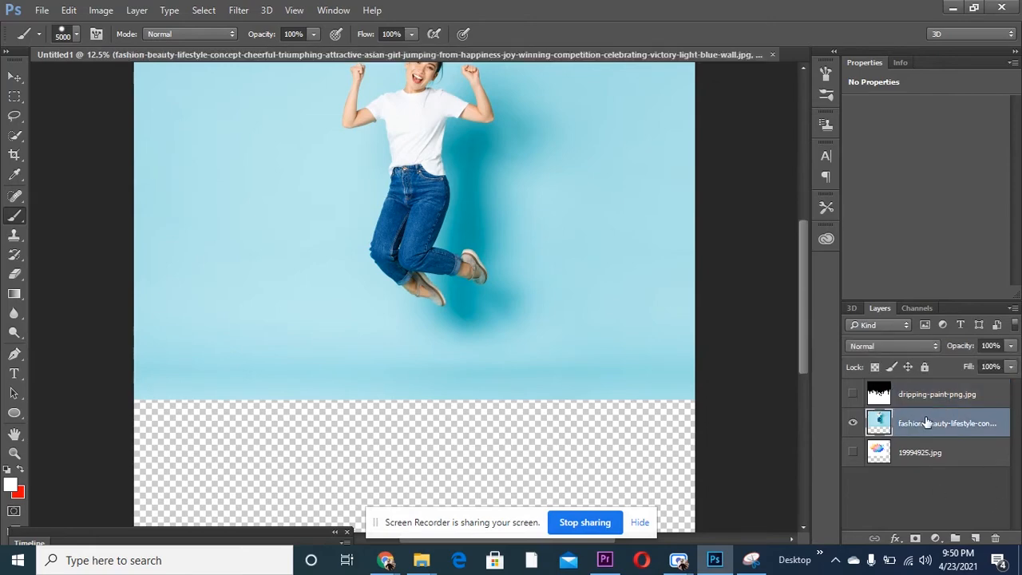
key("ctrl+t")
left_click_drag(527, 258, 528, 342)
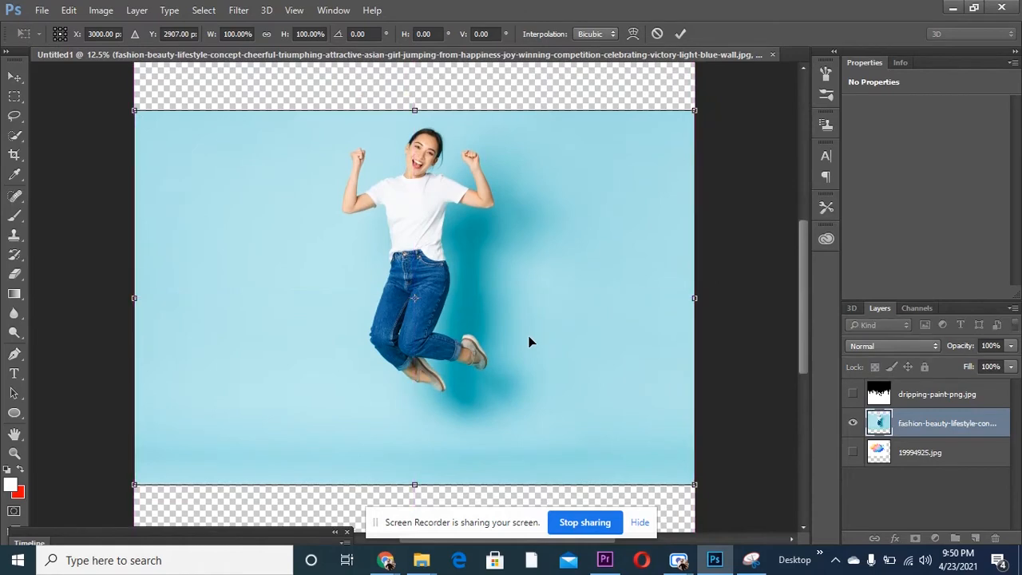
left_click(680, 34)
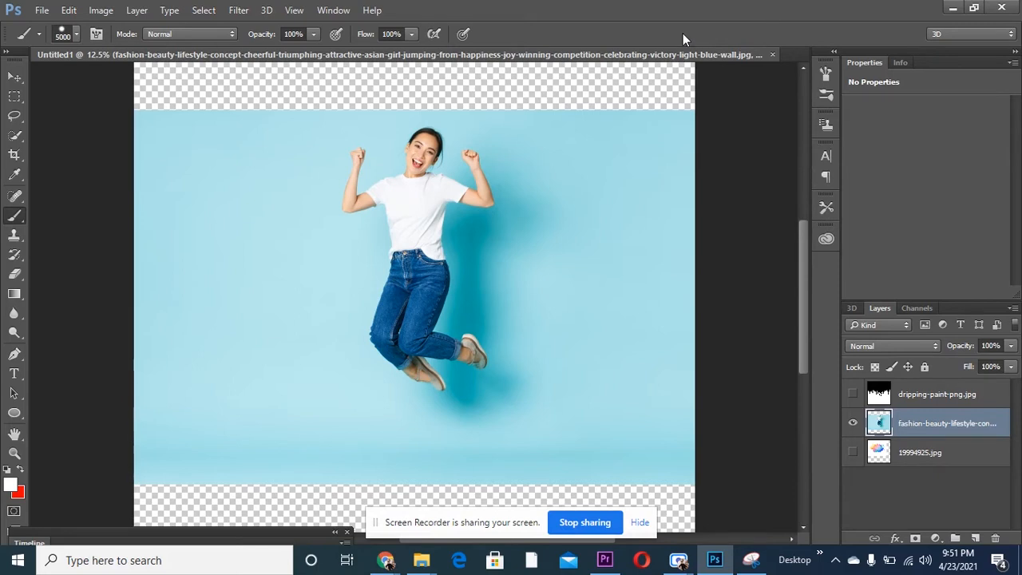
- Select the whole jumping woman, from hair and fists to both shoes, with the Quick Selection tool
right_click(14, 138)
left_click(69, 133)
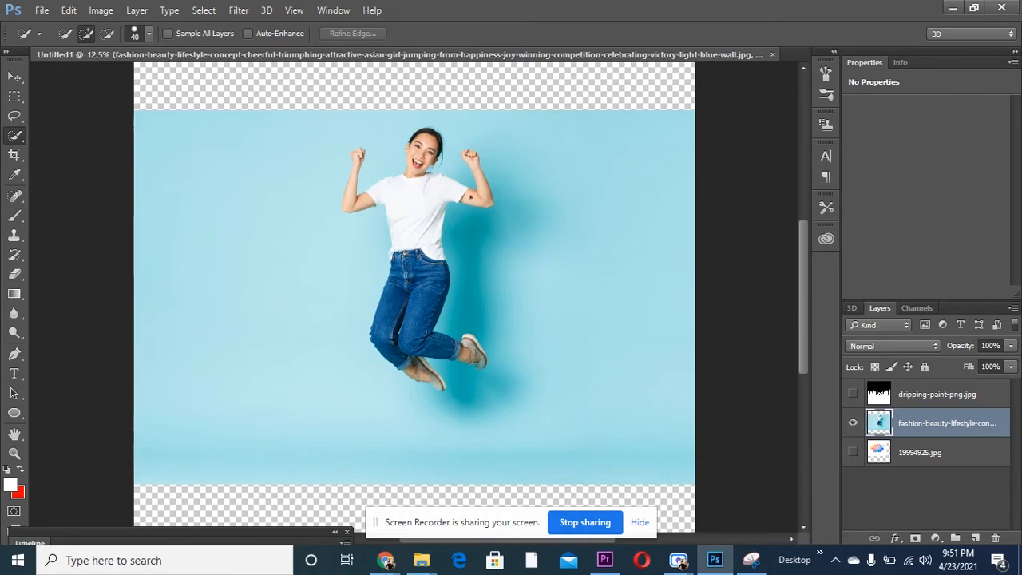
mouse_move(469, 195)
left_mouse_down()
mouse_move(411, 174)
mouse_move(429, 148)
left_mouse_up()
mouse_move(377, 195)
left_mouse_down()
mouse_move(348, 200)
mouse_move(478, 195)
left_mouse_up()
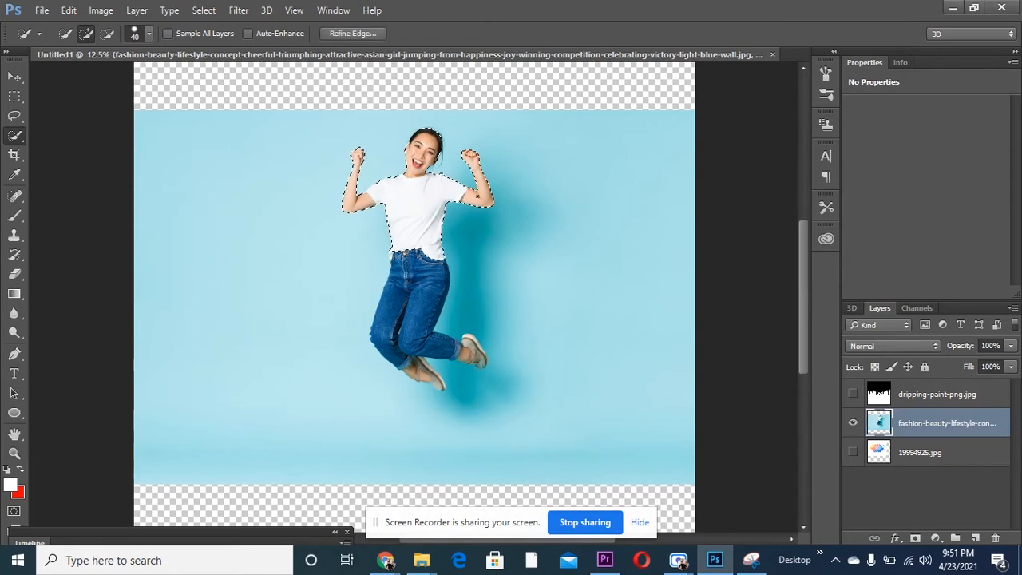
mouse_move(408, 280)
left_mouse_down()
mouse_move(393, 345)
mouse_move(471, 353)
left_mouse_up()
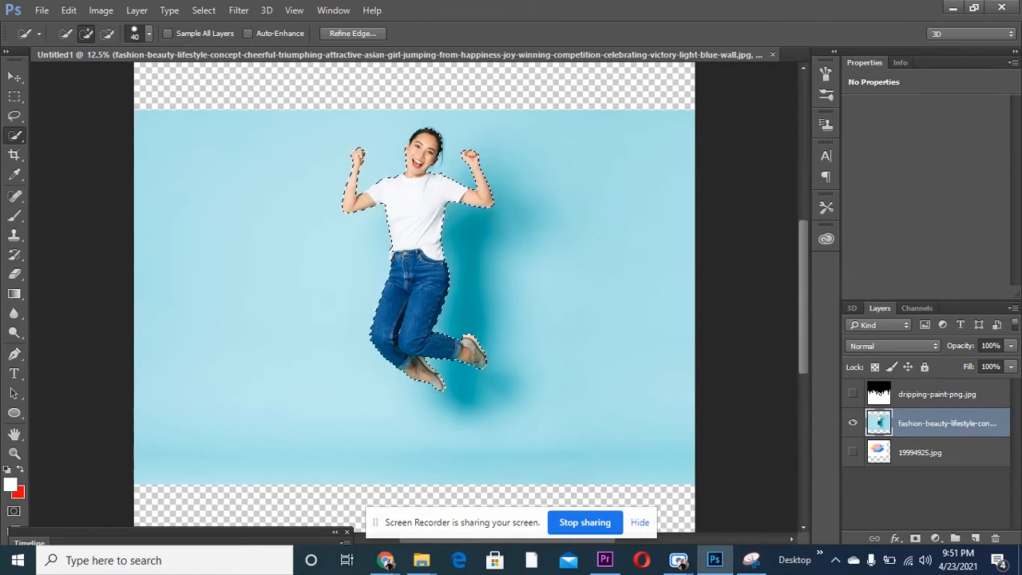
left_click(438, 382)
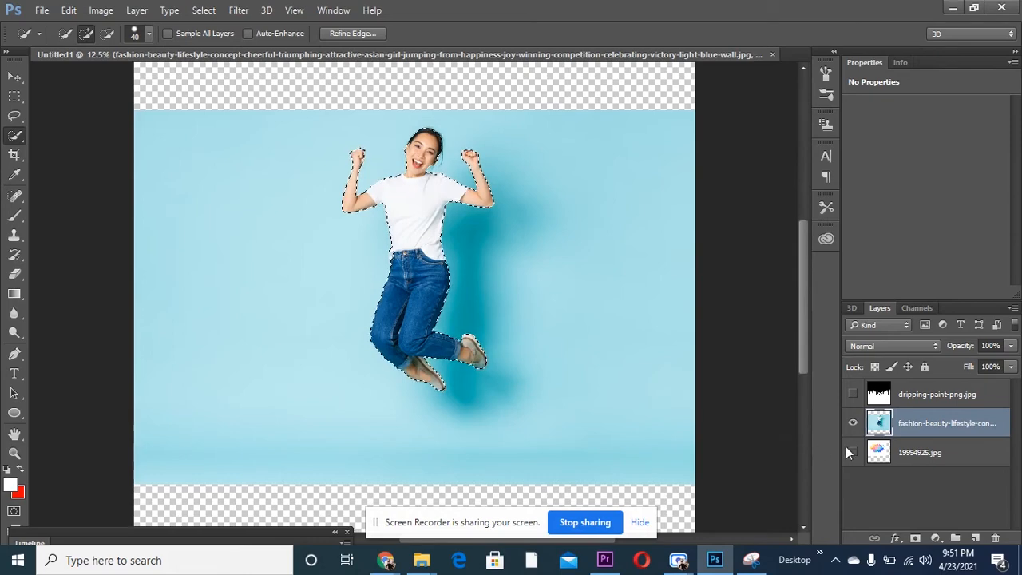
- Hide the fashion-beauty-lifestyle photo layer and delete it
left_click(853, 425)
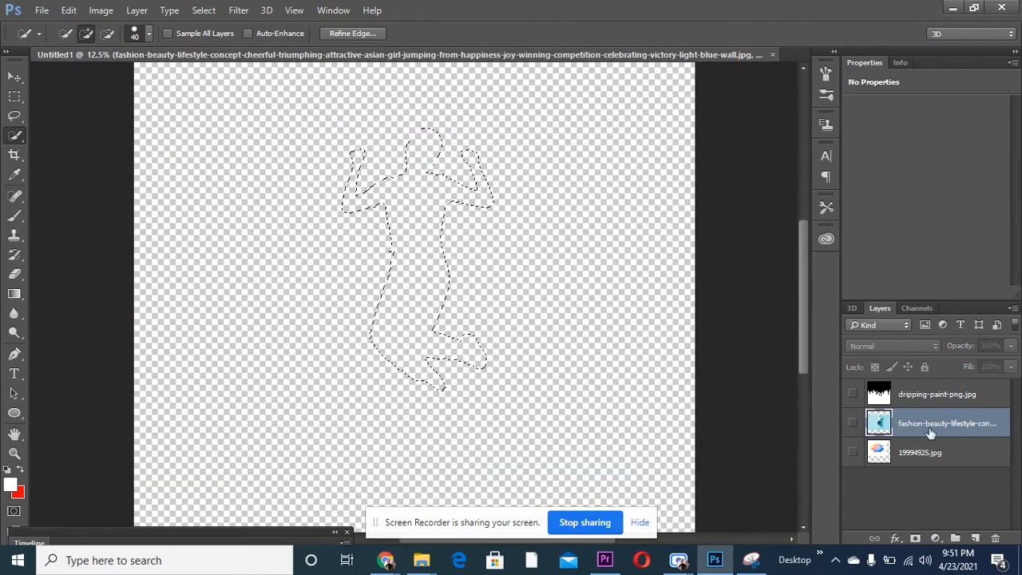
left_click_drag(931, 433, 999, 550)
left_click_drag(941, 424, 996, 540)
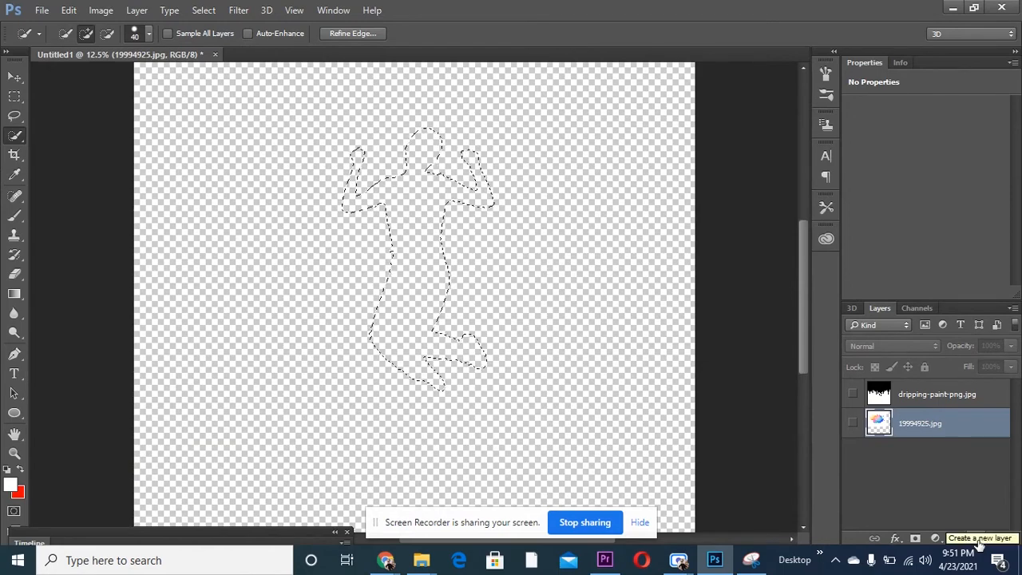
- Create a new layer above 19994925.jpg and paint the selected silhouette white with the 5000 px Brush
left_click(976, 540)
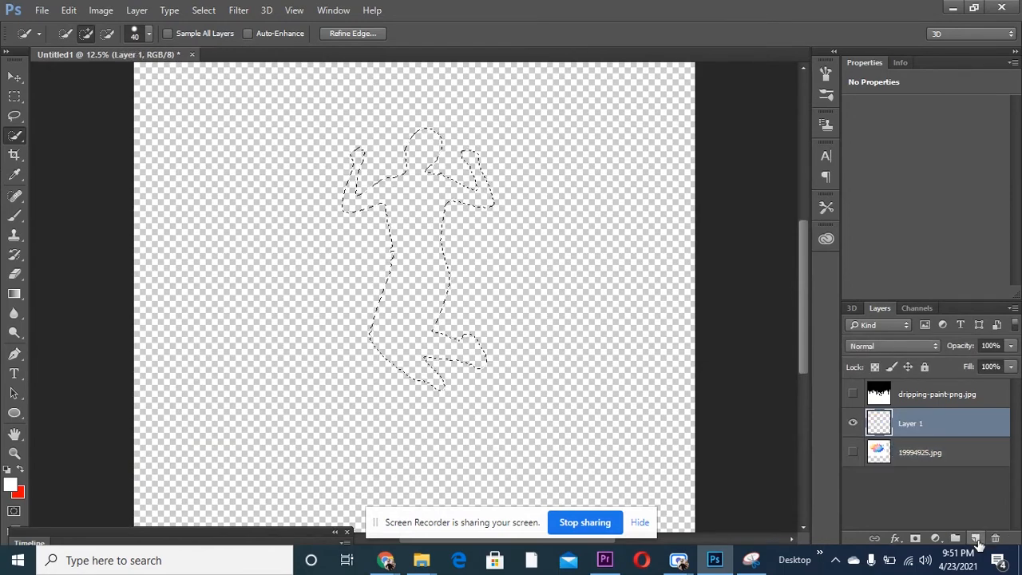
left_click(21, 214)
left_click(80, 215)
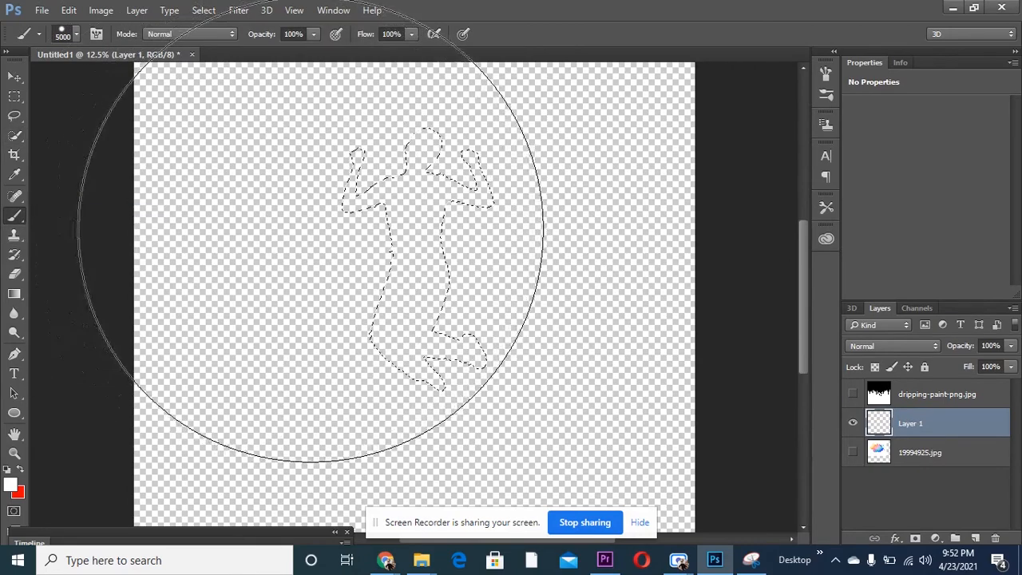
left_click(555, 274)
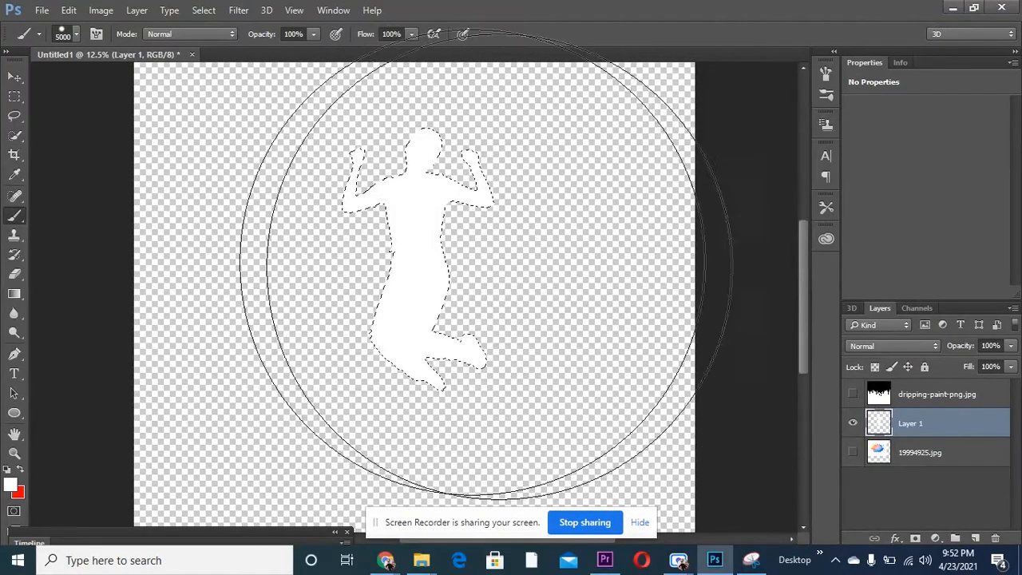
- Deselect the silhouette and paint the entire new layer white with the 5000 px Brush
left_click(14, 96)
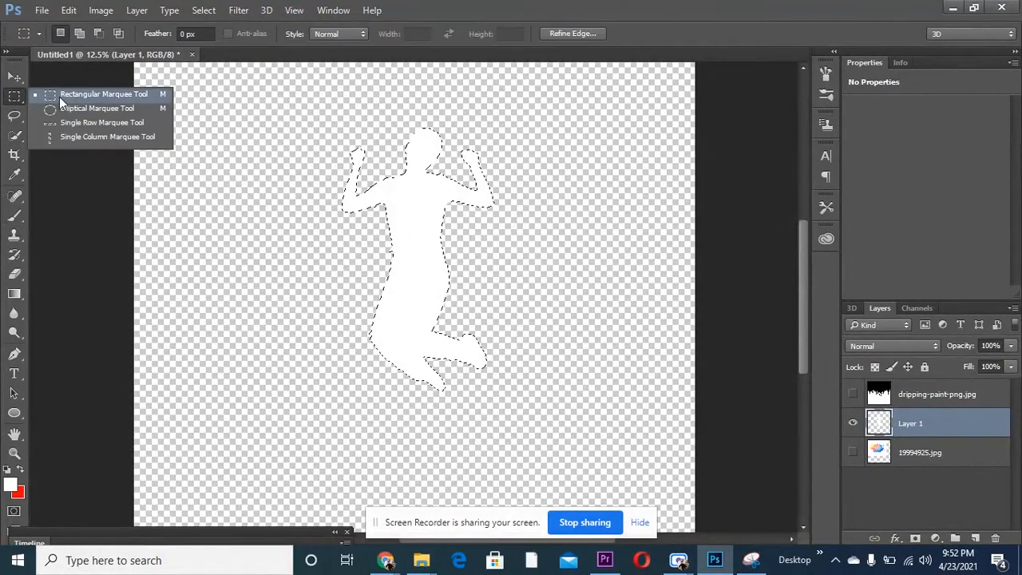
left_click(59, 97)
right_click(432, 233)
left_click(463, 243)
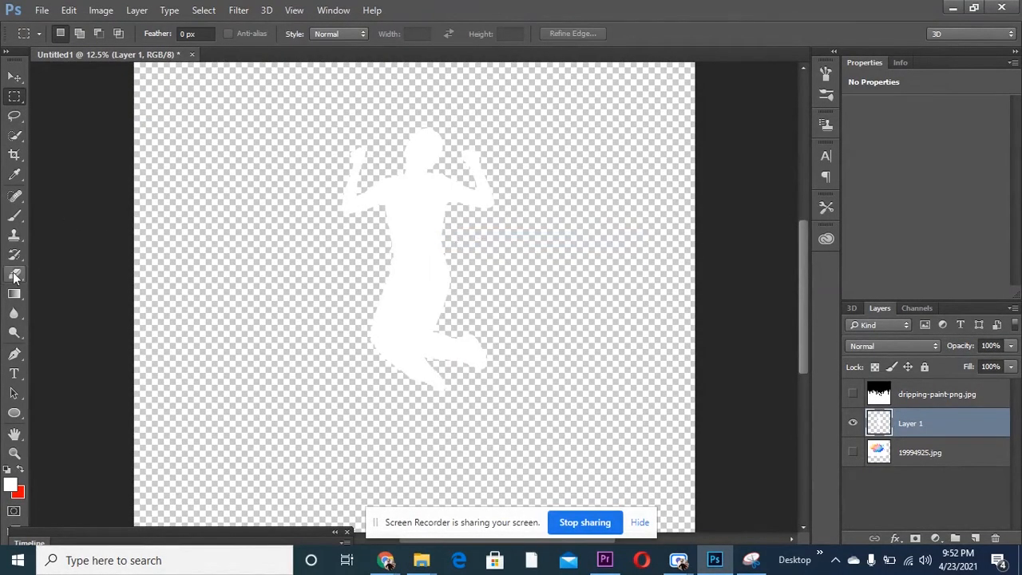
left_click(15, 215)
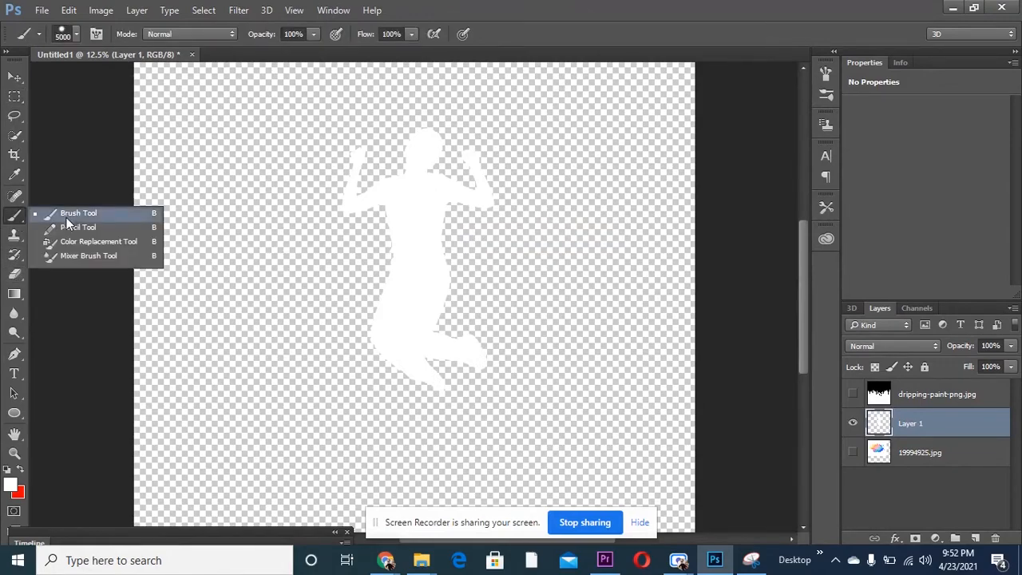
left_click(64, 211)
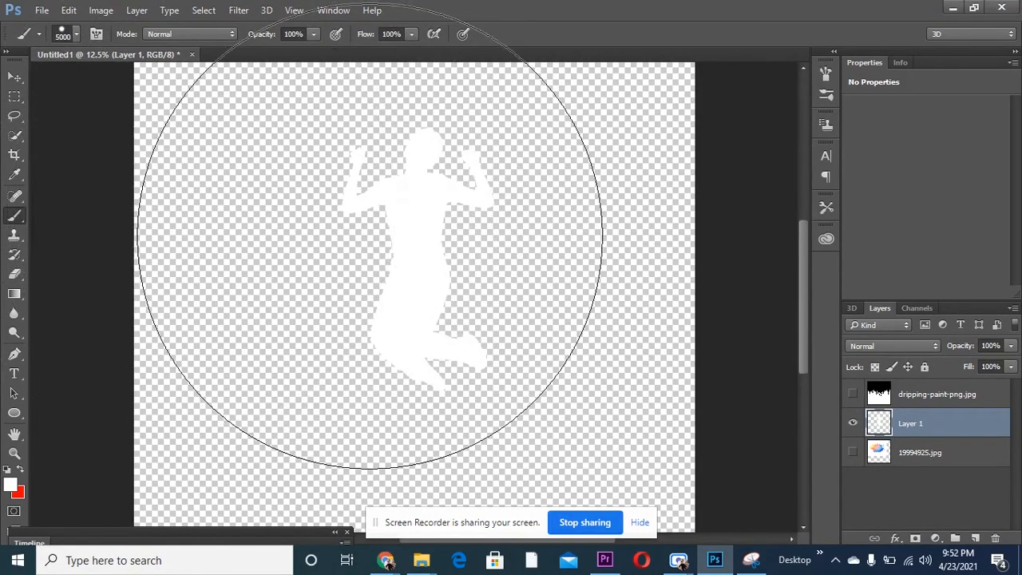
mouse_move(510, 268)
left_mouse_down()
mouse_move(574, 242)
mouse_move(640, 234)
mouse_move(626, 337)
mouse_move(528, 353)
mouse_move(203, 352)
mouse_move(195, 262)
left_mouse_up()
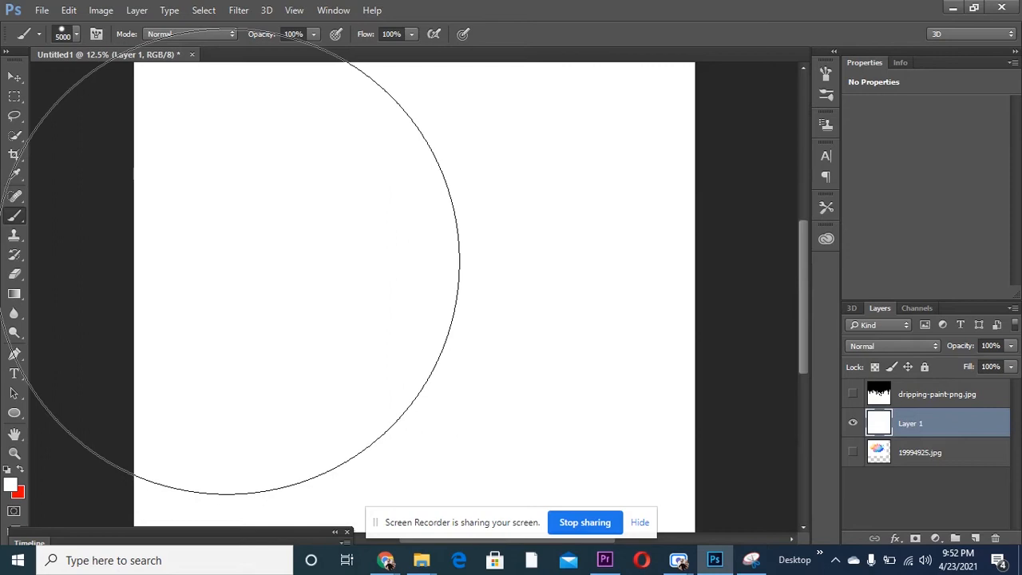
- Paste the cut-out woman onto a new layer, enlarge her to about 177% width and 162% height, and center her horizontally on the canvas
key("ctrl+v")
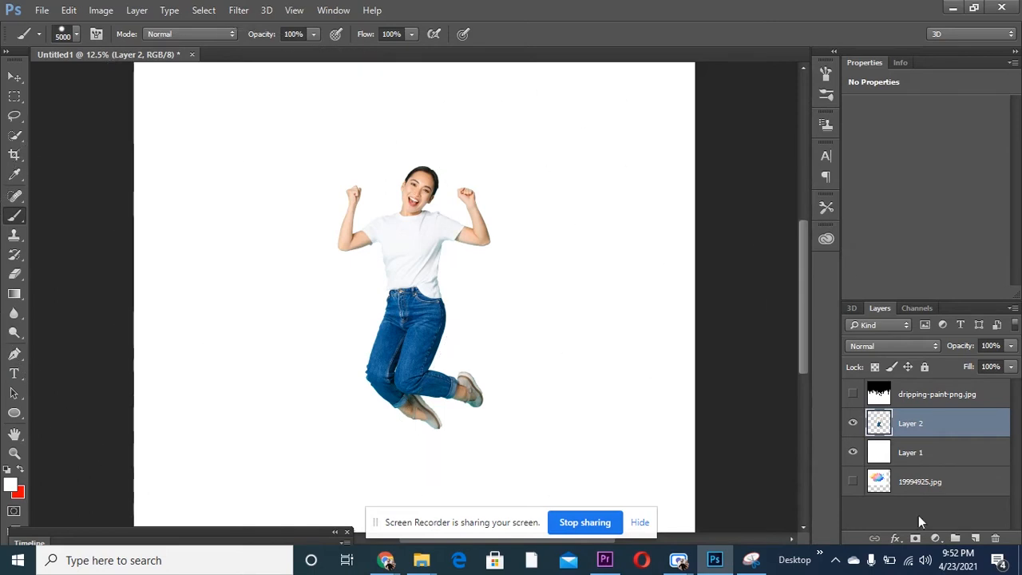
right_click(14, 97)
left_click(76, 101)
key("ctrl+t")
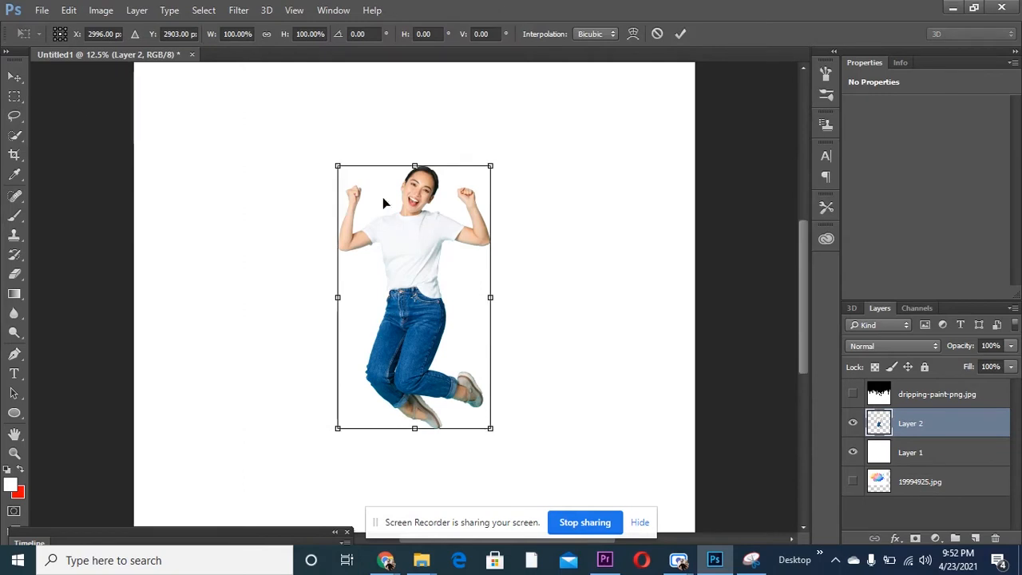
left_click_drag(489, 430, 560, 498)
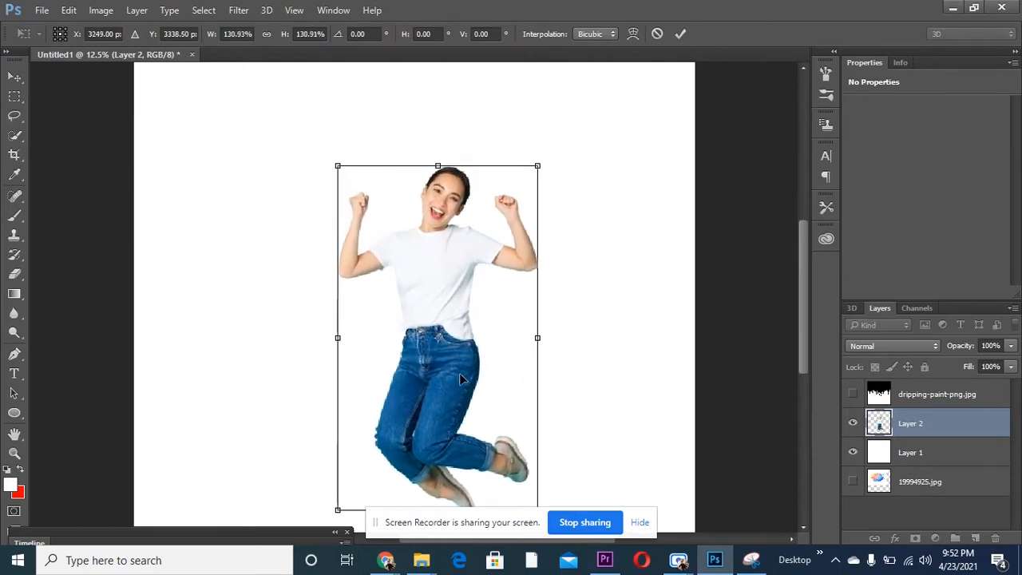
left_click_drag(456, 365, 430, 319)
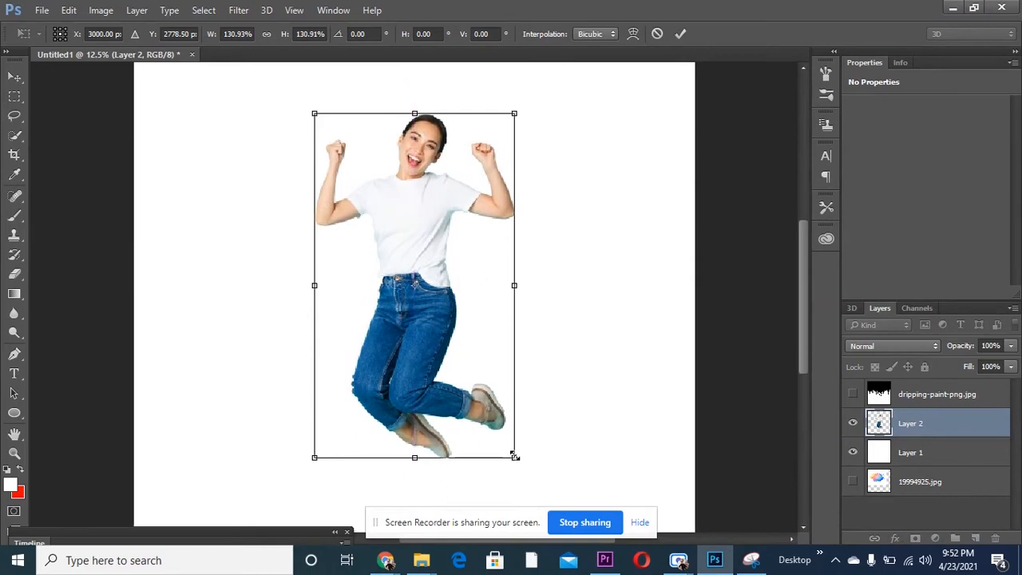
left_click_drag(519, 461, 582, 495)
left_click_drag(450, 364, 431, 332)
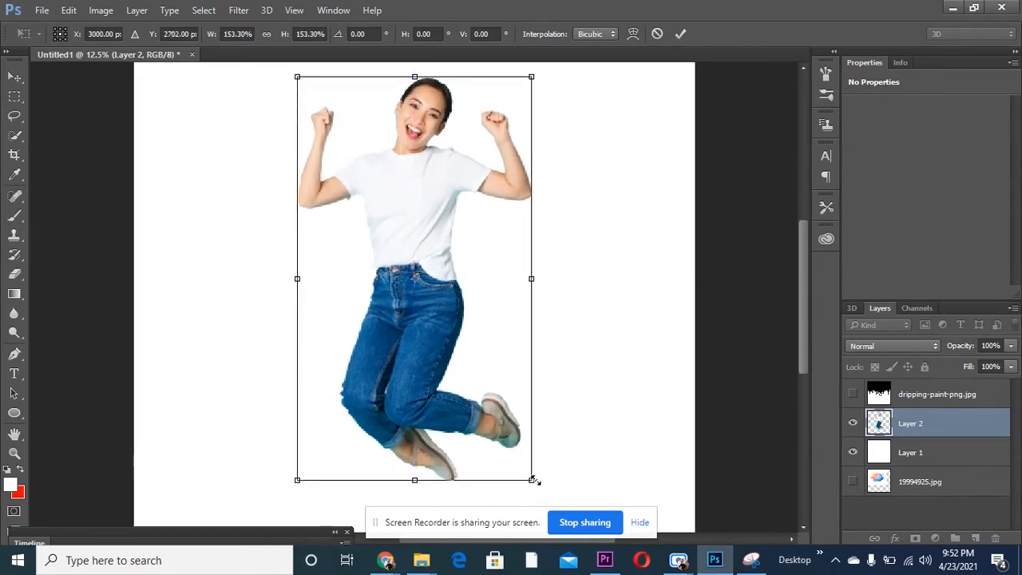
left_click_drag(533, 479, 569, 501)
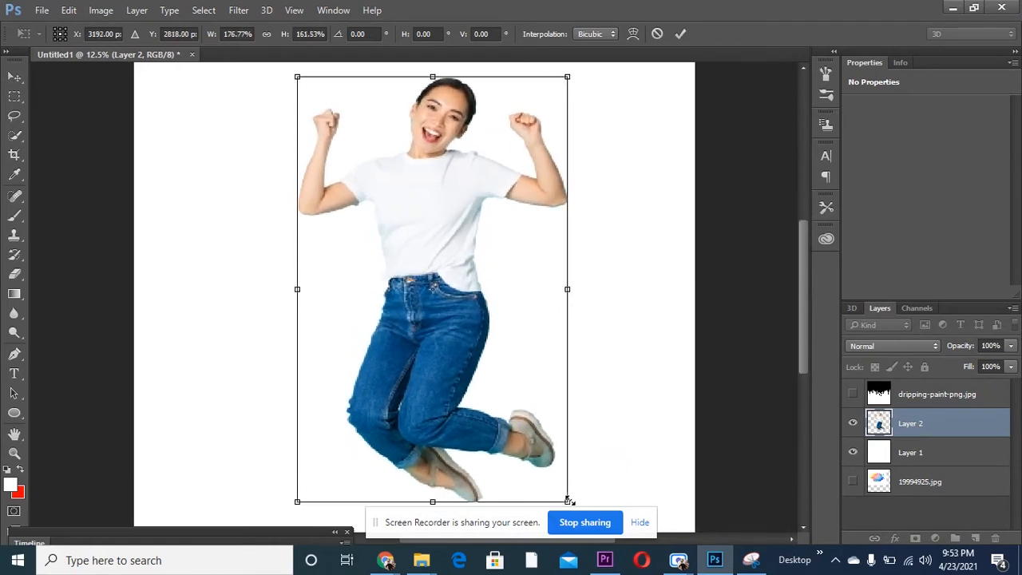
left_click_drag(442, 279, 425, 334)
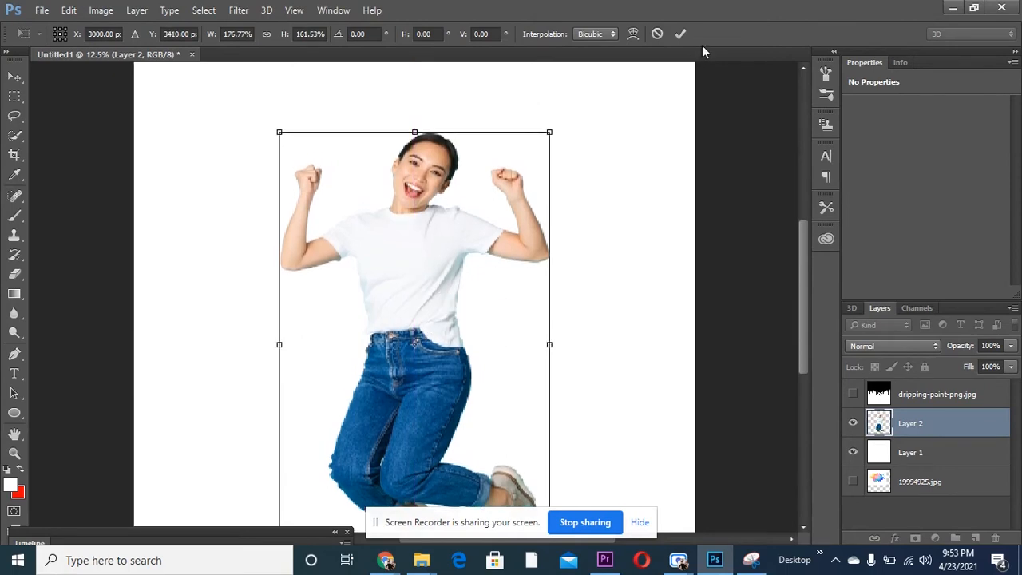
left_click(680, 34)
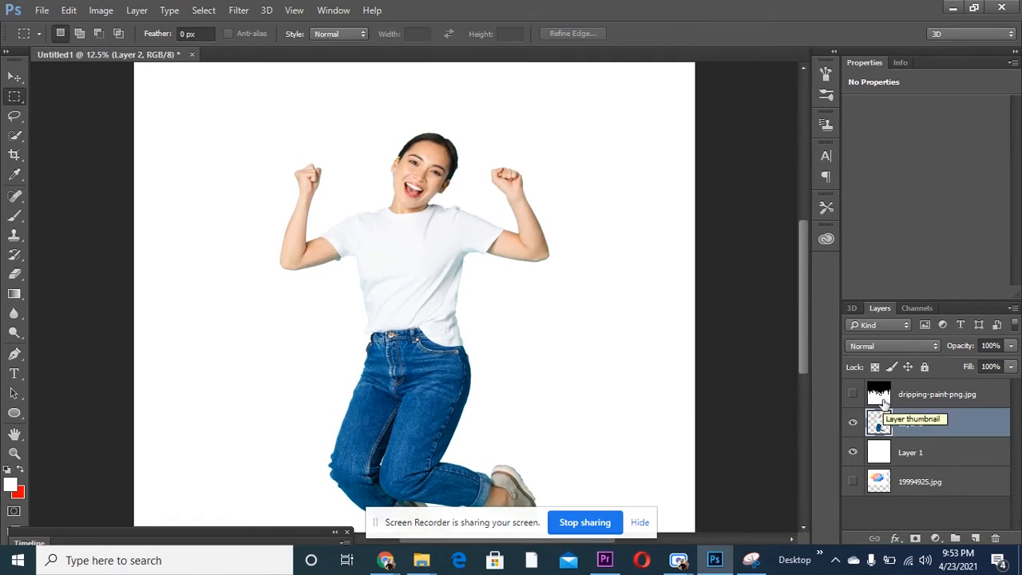
- Show the dripping-paint-png.jpg layer and set its blend mode to Lighten
left_click(853, 394)
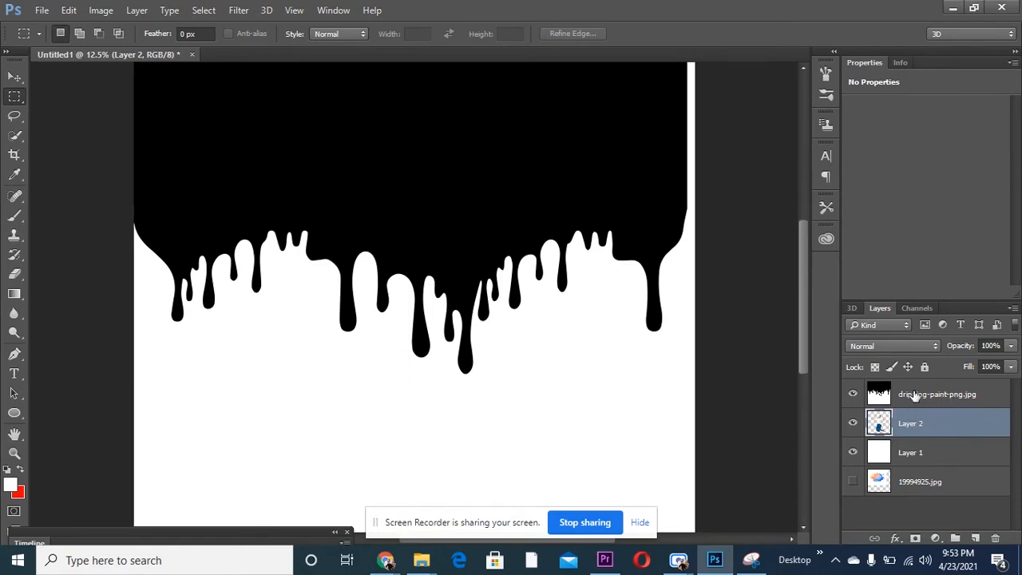
left_click(887, 347)
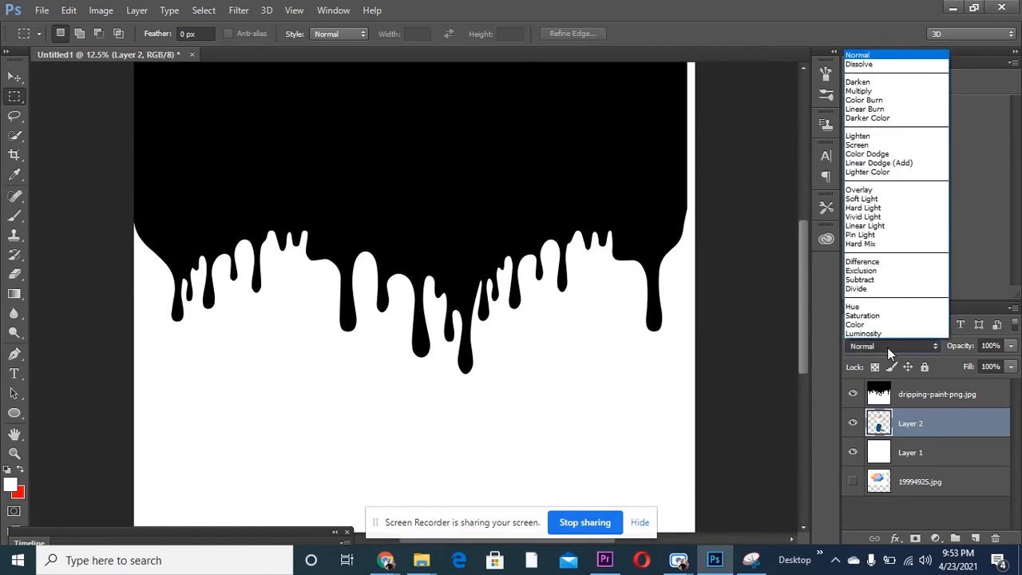
left_click(869, 139)
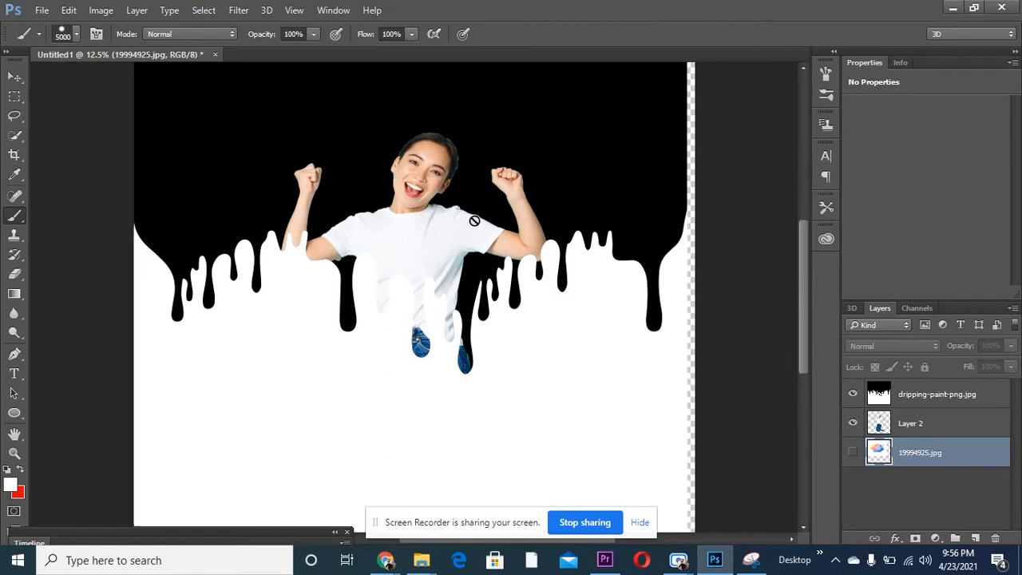
- Add a new layer directly above 19994925.jpg and fill it with white using the 5000 px Brush
left_click(974, 537)
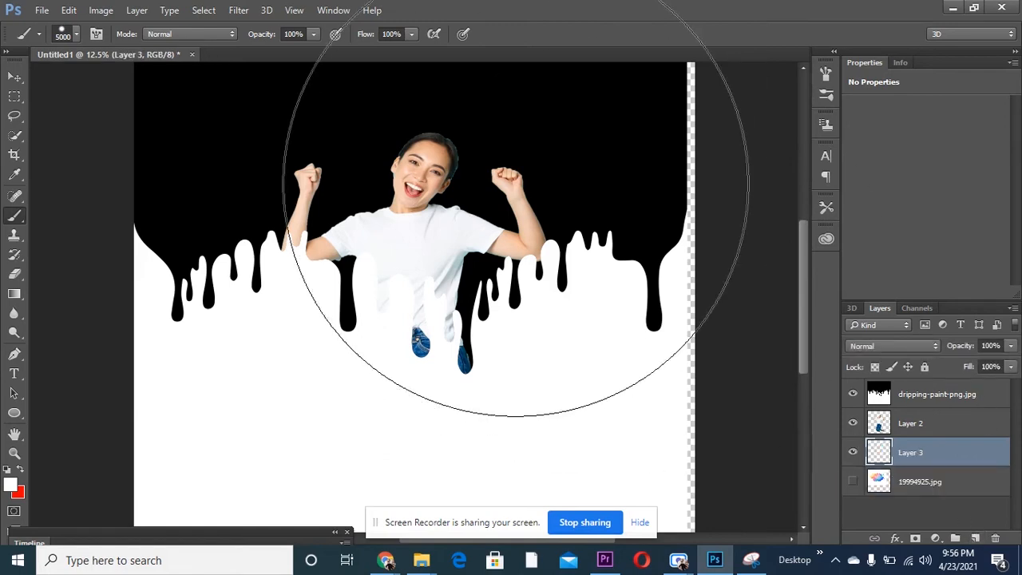
mouse_move(461, 247)
left_mouse_down()
mouse_move(325, 279)
mouse_move(202, 241)
mouse_move(660, 170)
mouse_move(630, 160)
mouse_move(473, 237)
mouse_move(508, 327)
mouse_move(479, 296)
mouse_move(730, 342)
left_mouse_up()
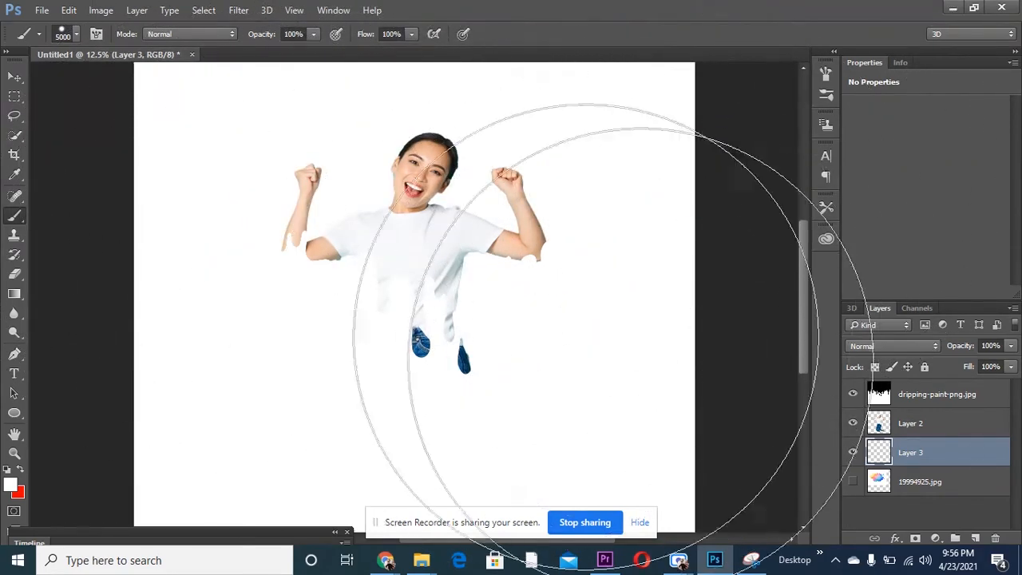
- Move the dripping-paint-png.jpg layer down over the woman's legs so her jeans end in drips
left_click(924, 401)
key("ctrl+t")
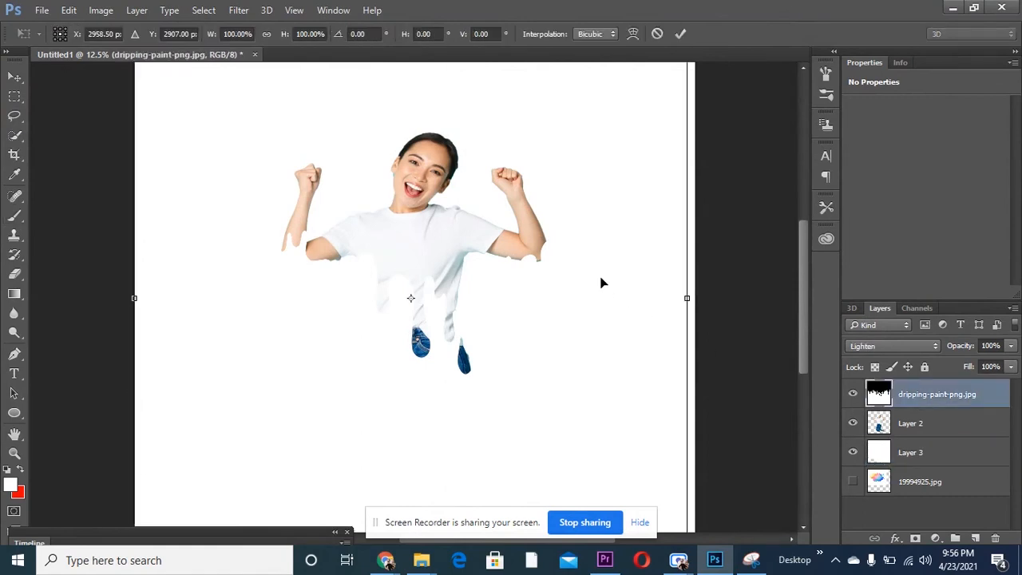
mouse_move(493, 279)
left_mouse_down()
mouse_move(493, 247)
mouse_move(440, 240)
mouse_move(375, 355)
mouse_move(363, 341)
mouse_move(383, 357)
mouse_move(296, 357)
mouse_move(264, 375)
mouse_move(242, 372)
mouse_move(319, 361)
mouse_move(349, 370)
mouse_move(353, 451)
mouse_move(367, 394)
left_mouse_up()
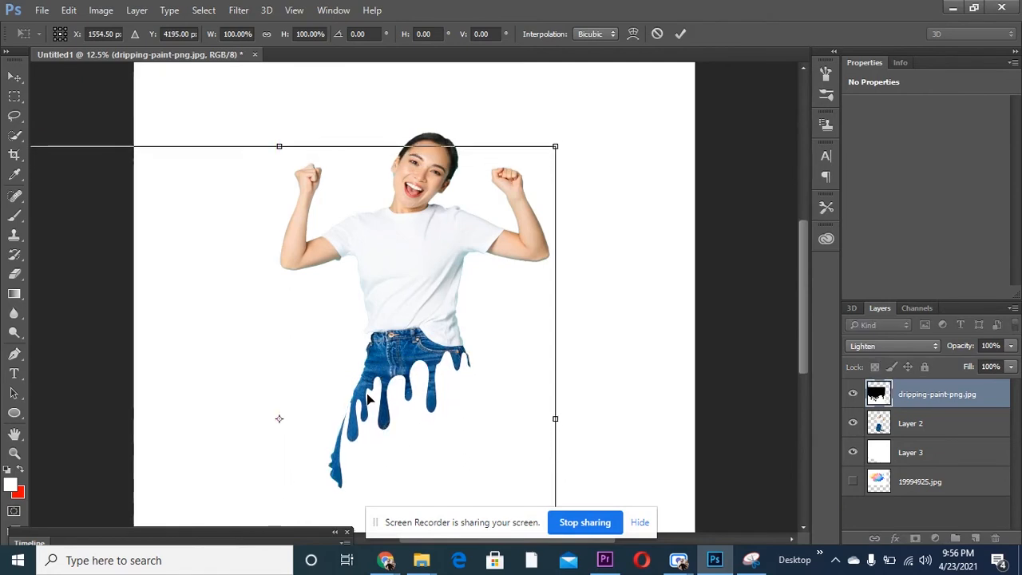
left_click(680, 37)
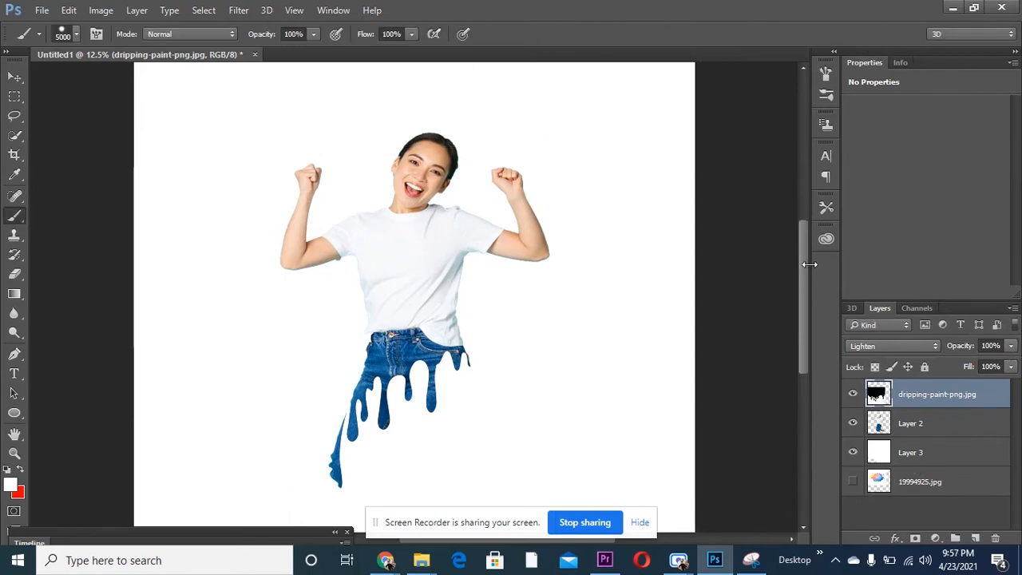
- Try to merge the dripping-paint-png.jpg layer, Layer 2 and Layer 3 into one layer
mouse_move(807, 293)
left_mouse_down()
mouse_move(807, 328)
mouse_move(807, 295)
left_mouse_up()
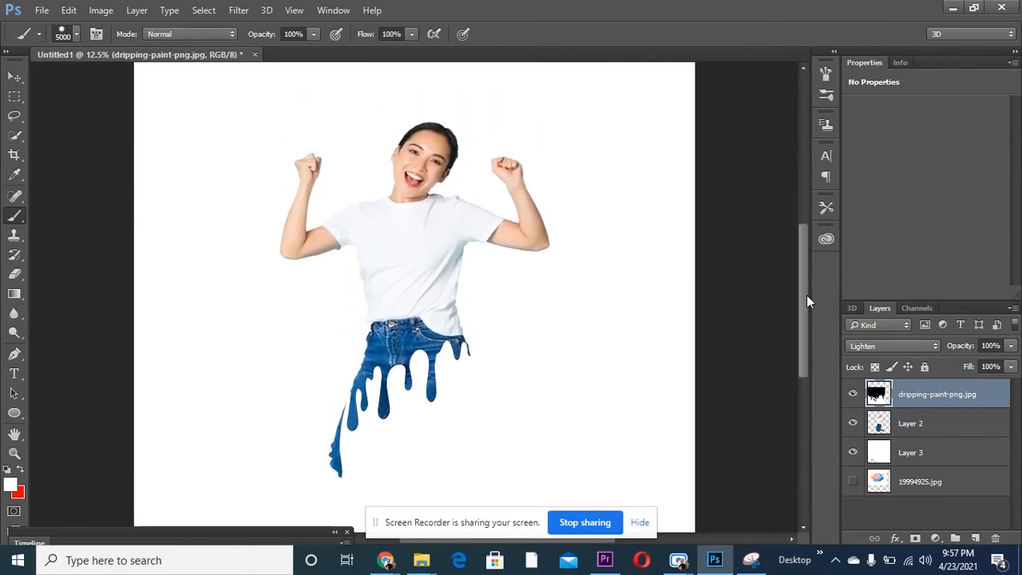
left_click(926, 461)
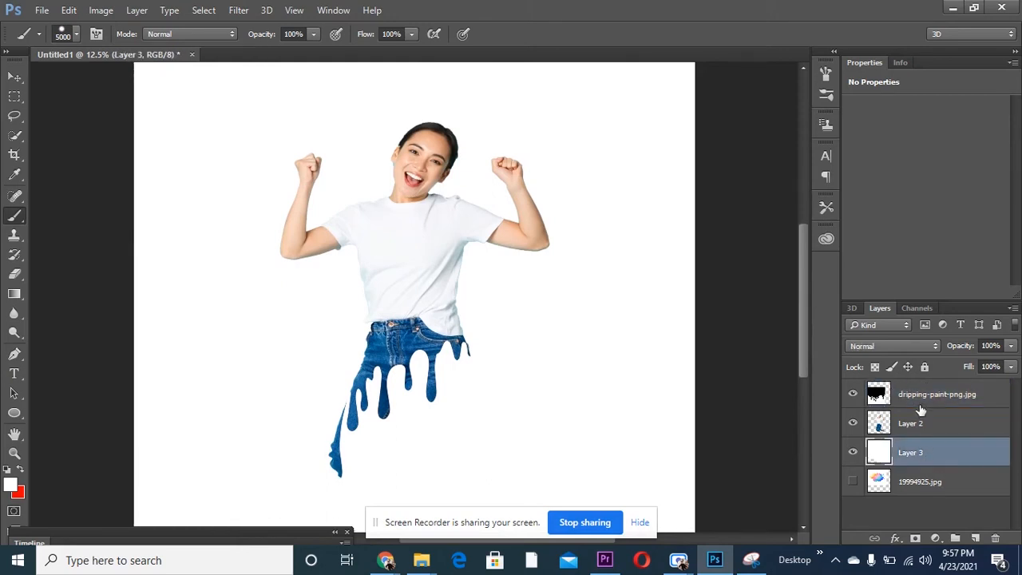
left_click(920, 406, "shift")
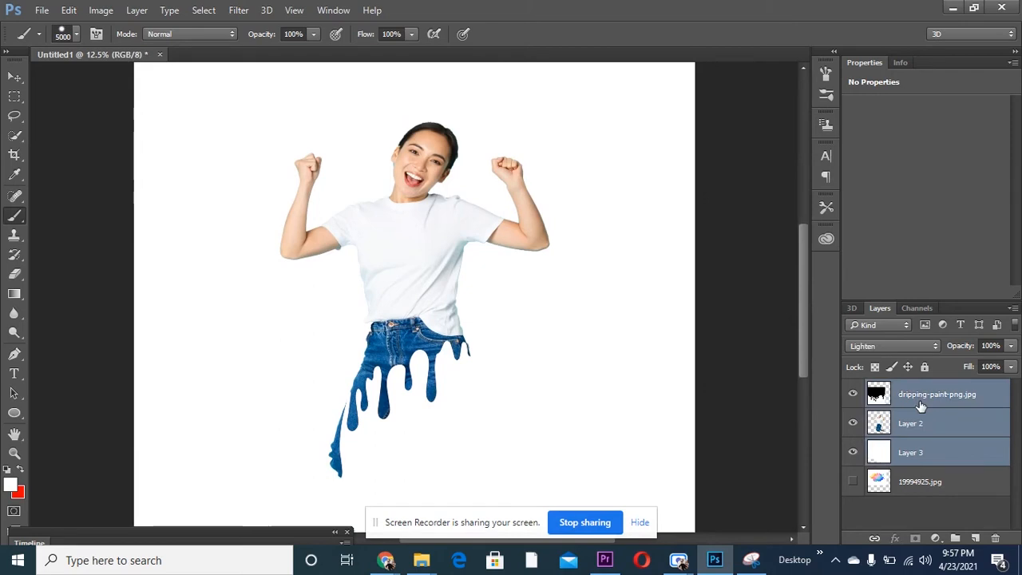
key("ctrl+e")
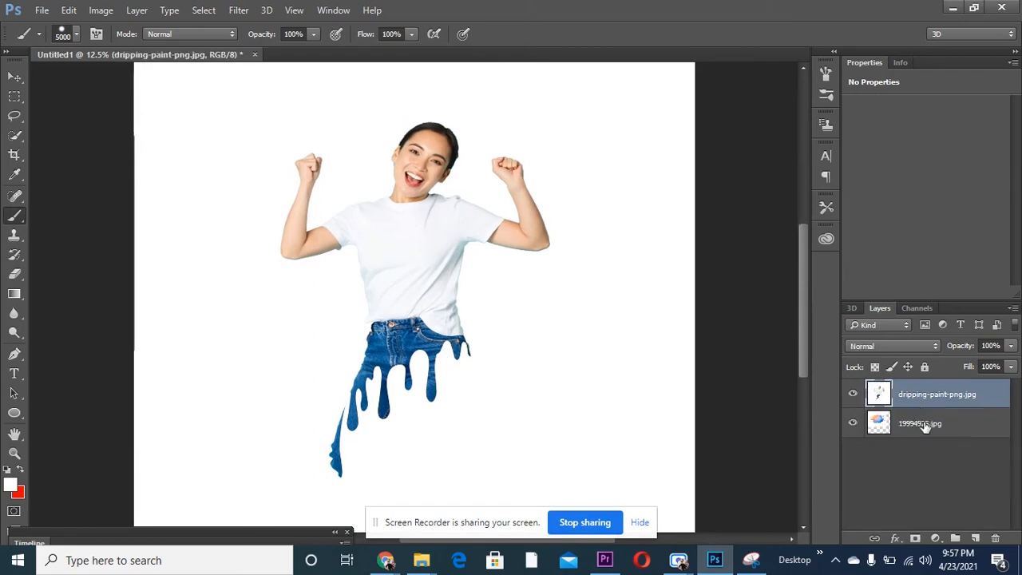
- Try the 19994925.jpg splash layer above and below the merged layer, and undo the reordering and the merge
left_click_drag(926, 425, 926, 389)
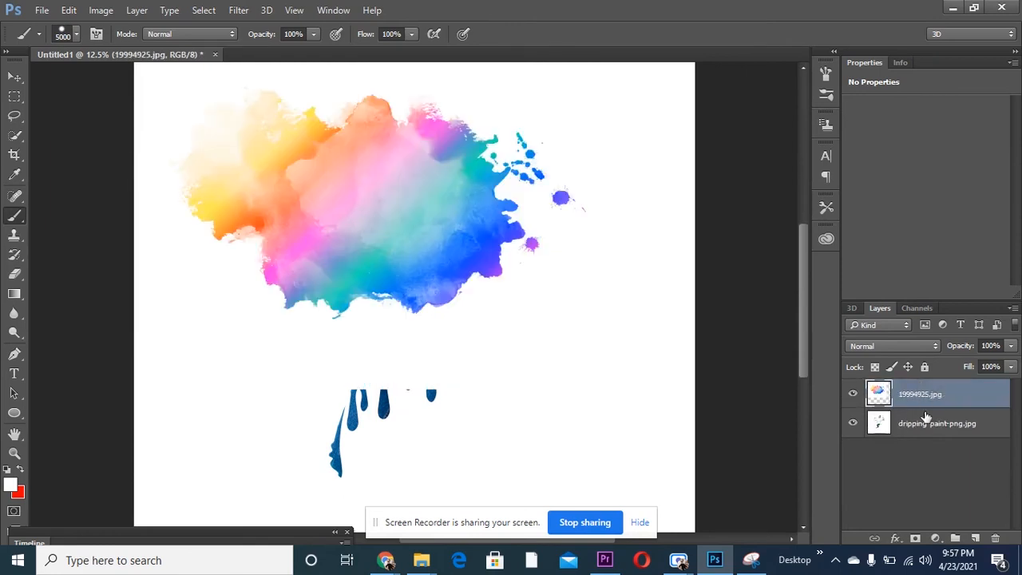
left_click_drag(924, 400, 923, 433)
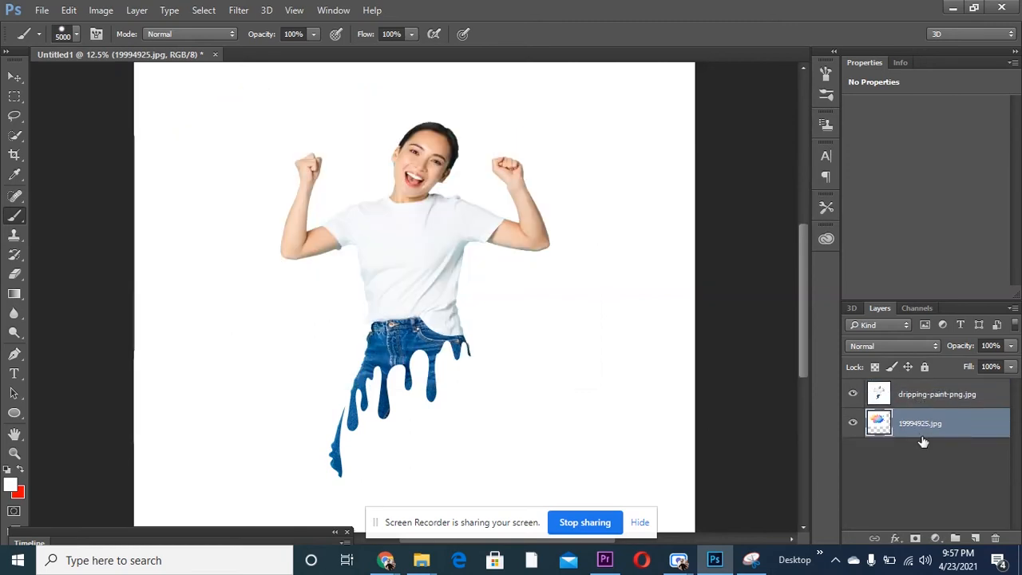
key("ctrl+z")
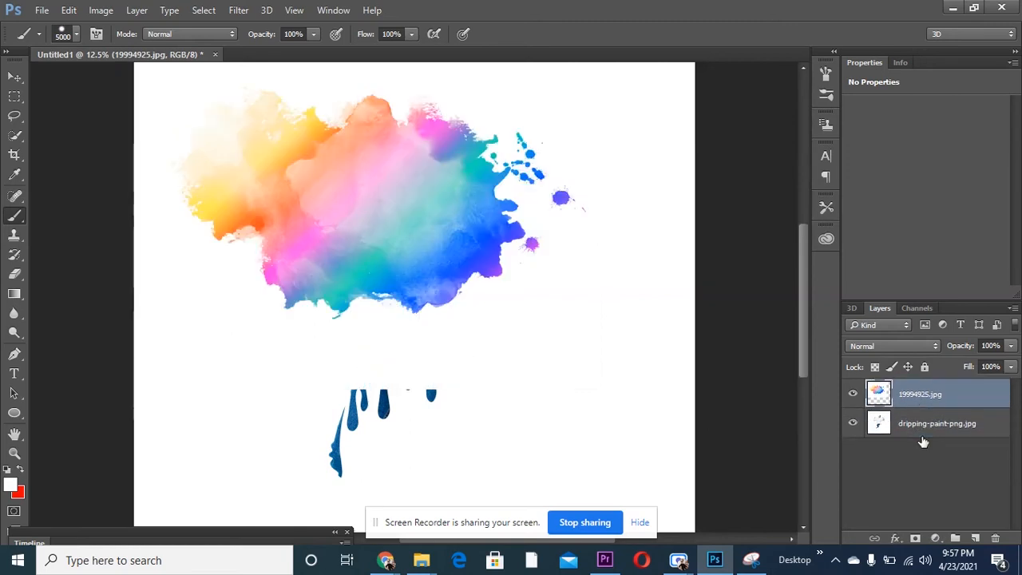
key("ctrl+z")
key("ctrl+alt+z")
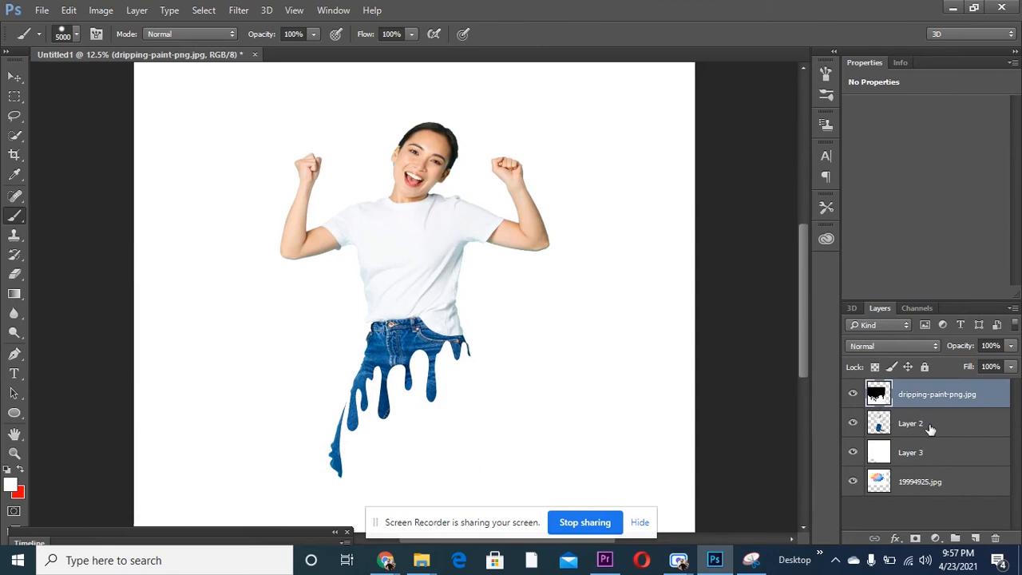
- Try to merge only dripping-paint-png.jpg with Layer 2, and undo the merge
left_click(931, 429)
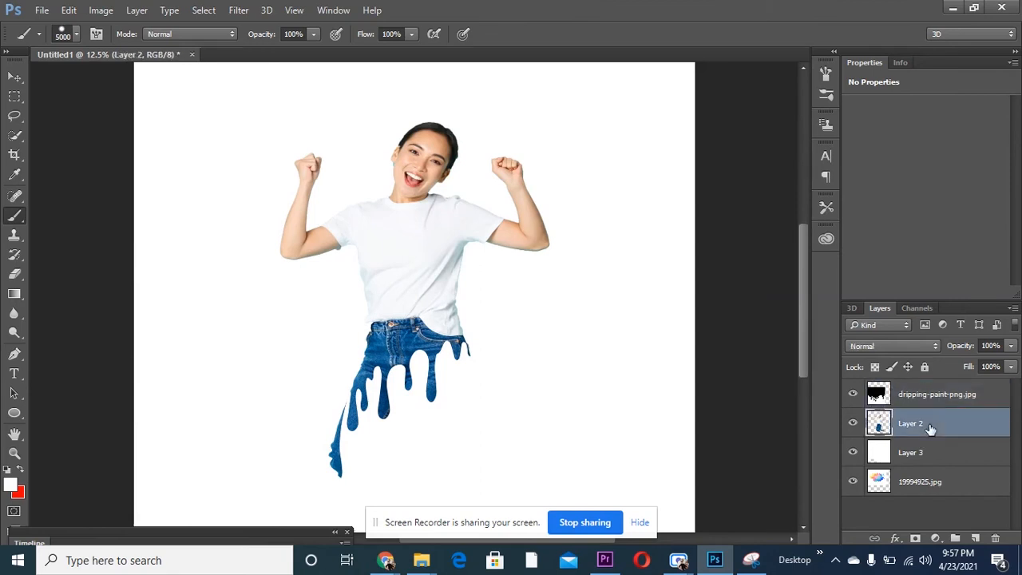
left_click(919, 394, "shift")
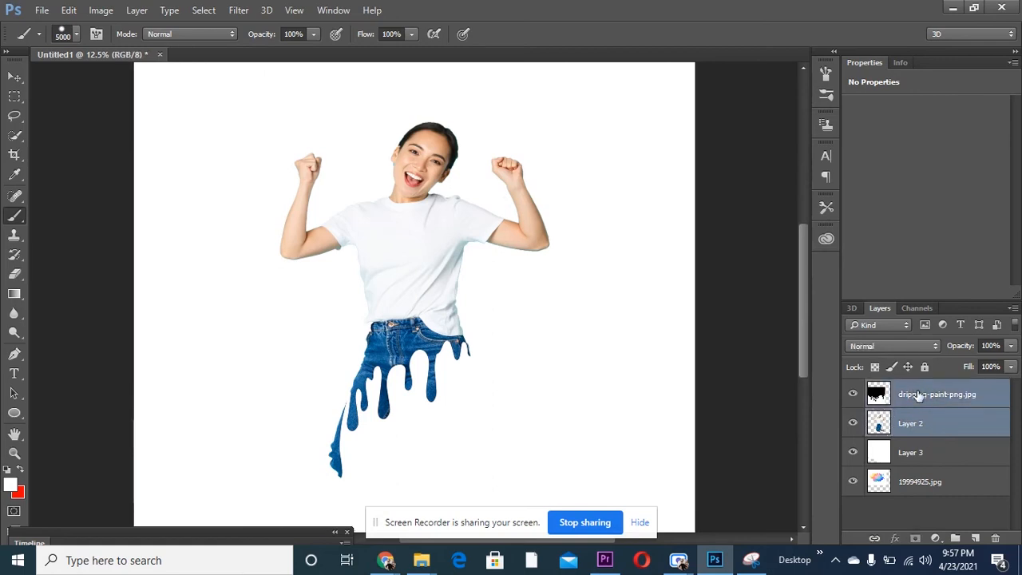
key("ctrl+e")
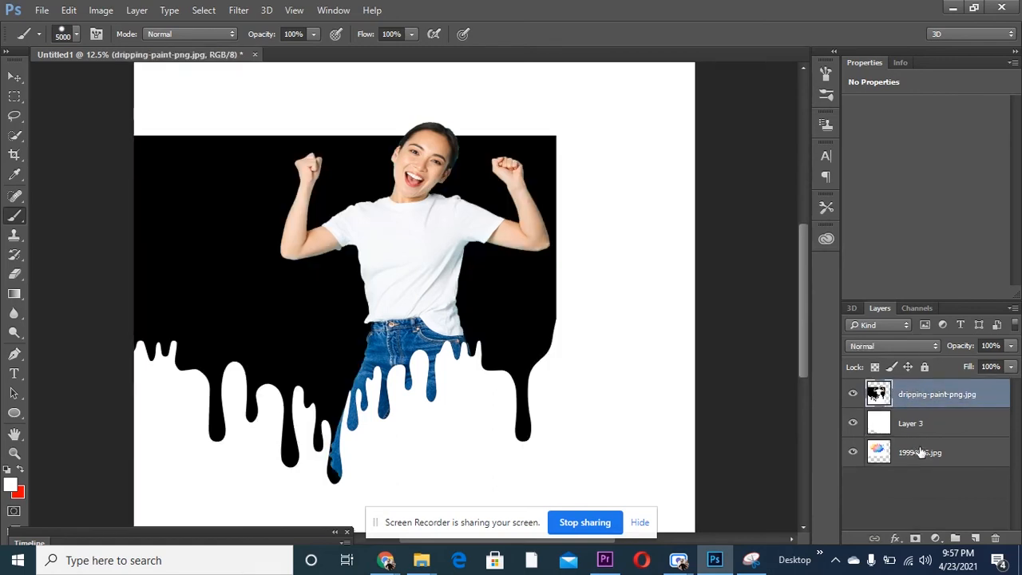
key("ctrl+z")
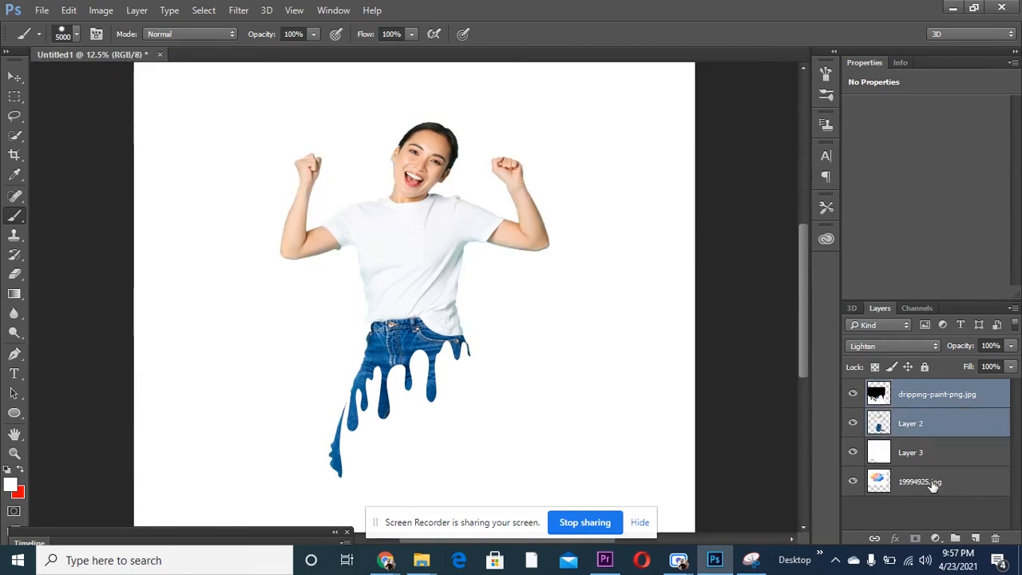
- Move the 19994925.jpg splash layer above the white Layer 3 and below Layer 2
left_click_drag(933, 485, 933, 441)
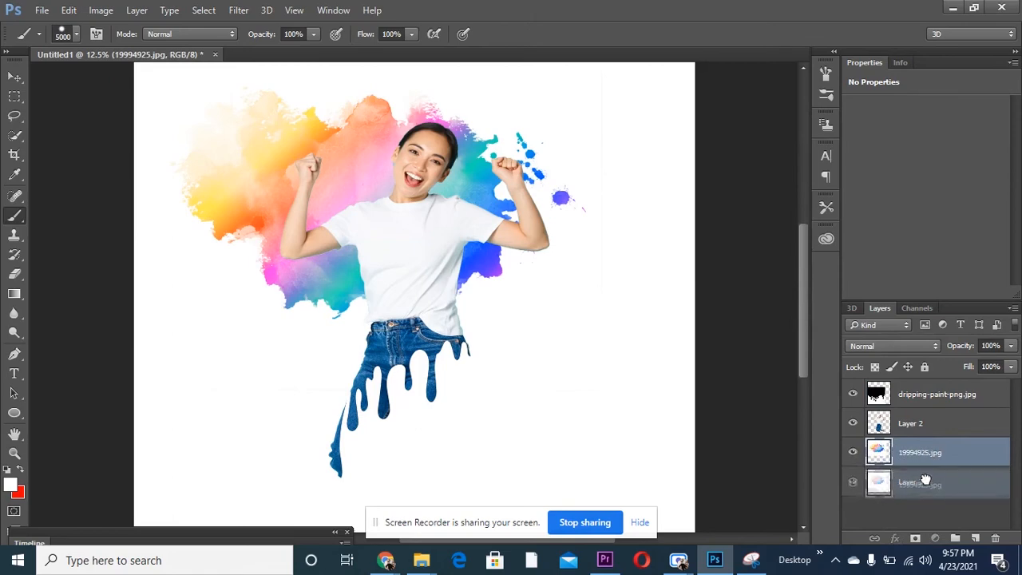
left_click_drag(924, 453, 927, 489)
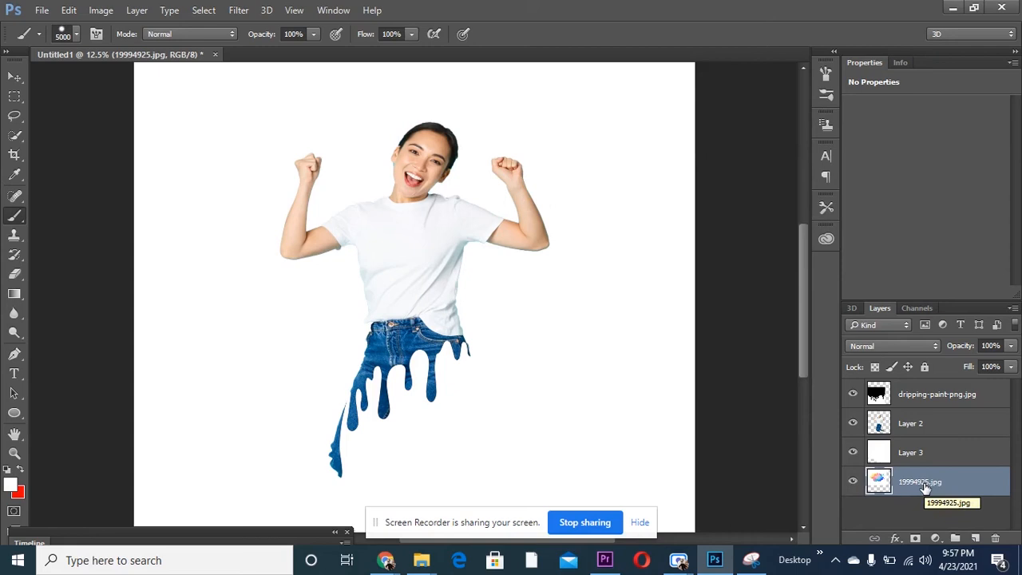
left_click_drag(925, 488, 923, 438)
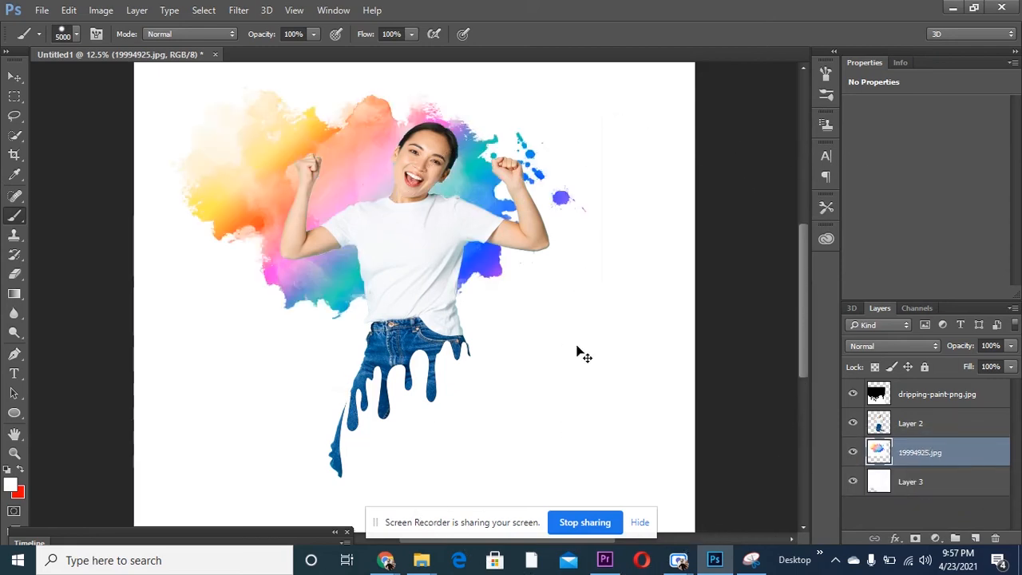
- Scale the 19994925.jpg splash to about 93% width and 95% height and centre it behind the woman's upper body
key("ctrl+t")
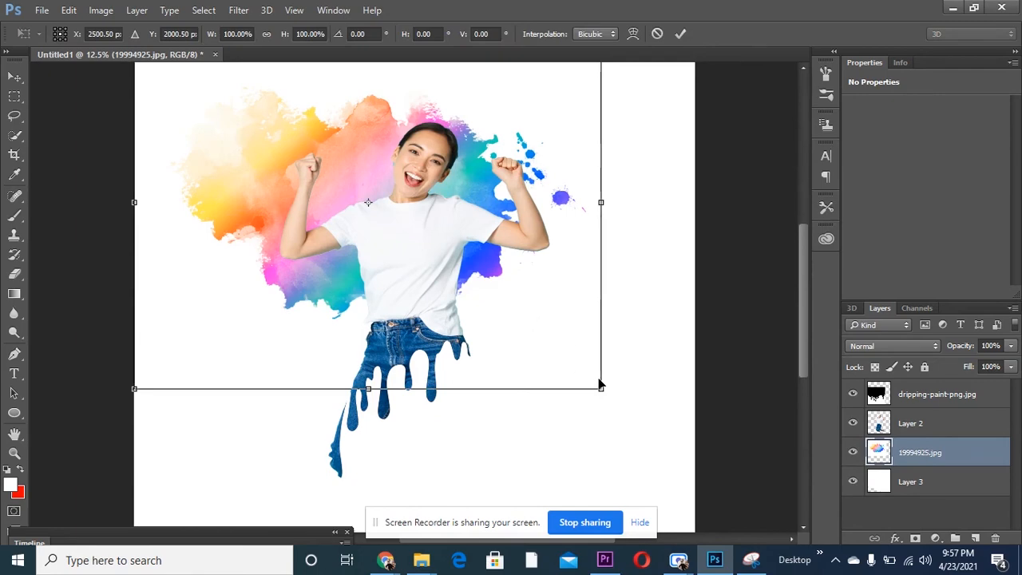
left_click_drag(599, 391, 544, 233)
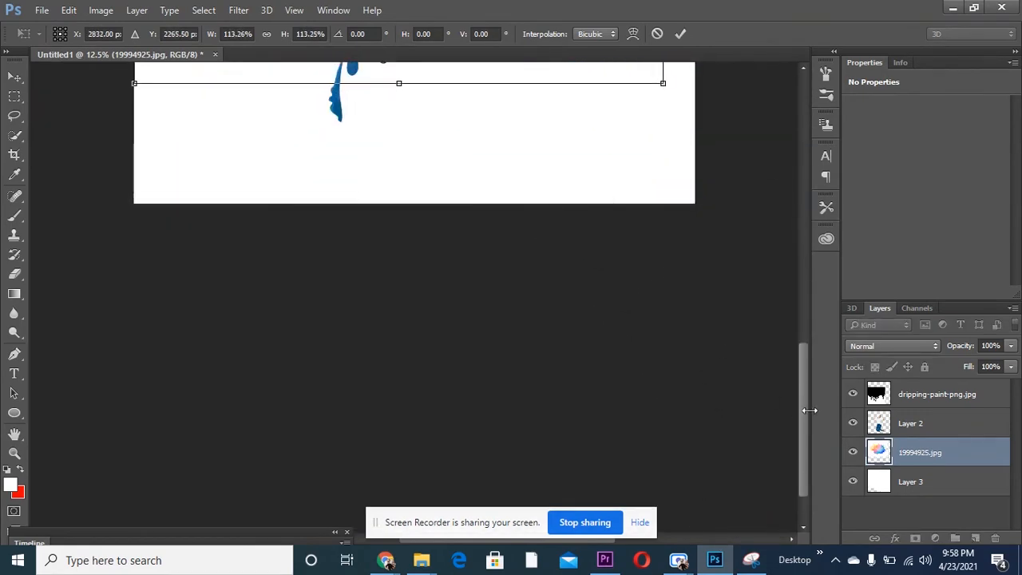
left_click_drag(806, 410, 800, 271)
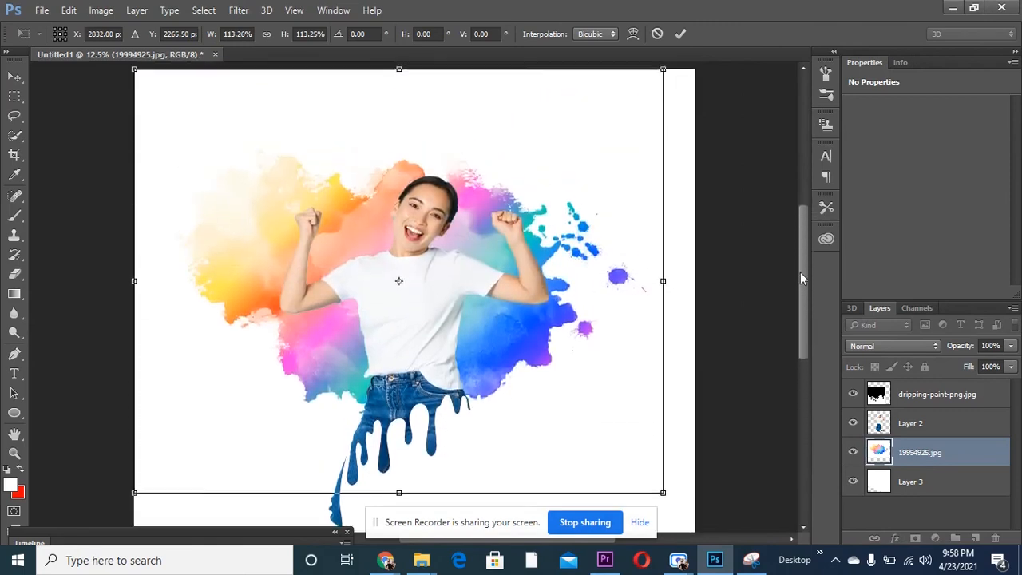
left_click_drag(663, 495, 568, 429)
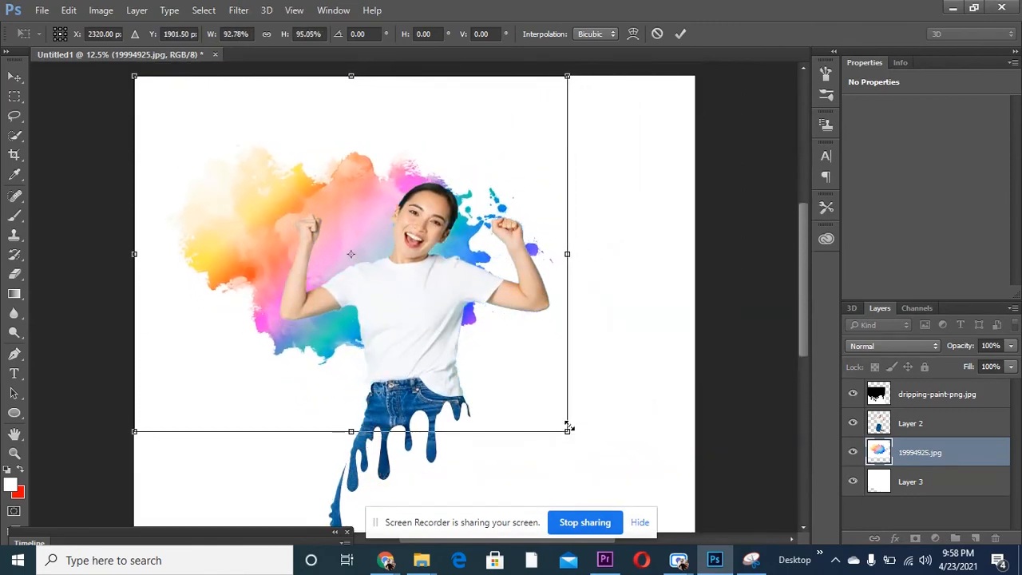
left_click_drag(358, 349, 413, 418)
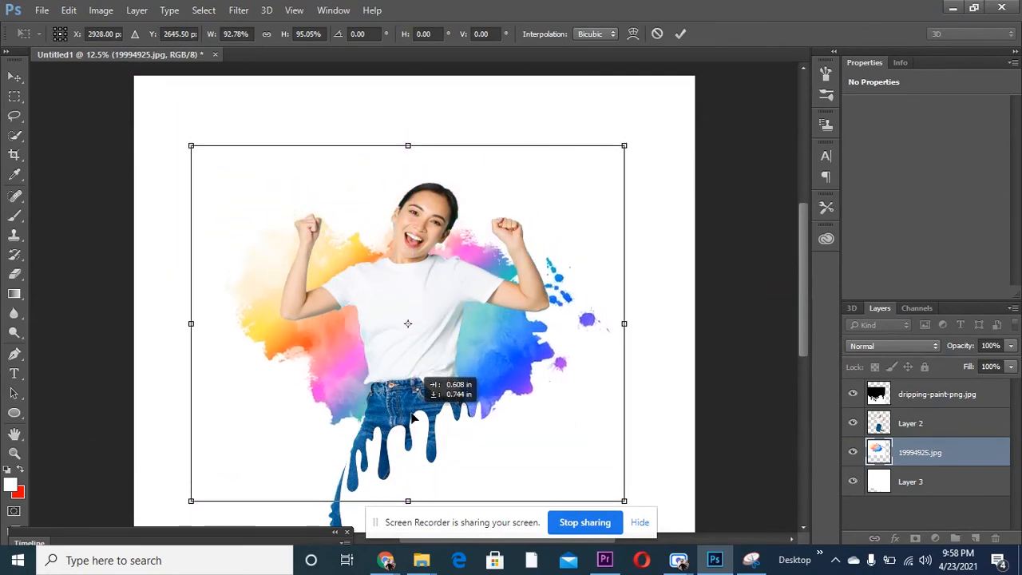
left_click_drag(412, 413, 412, 401)
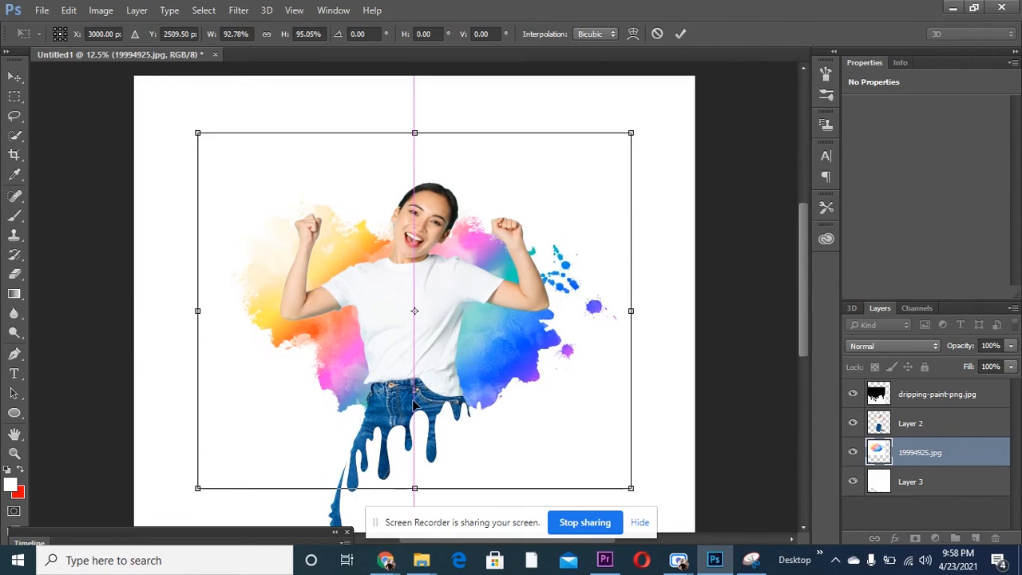
left_click(680, 33)
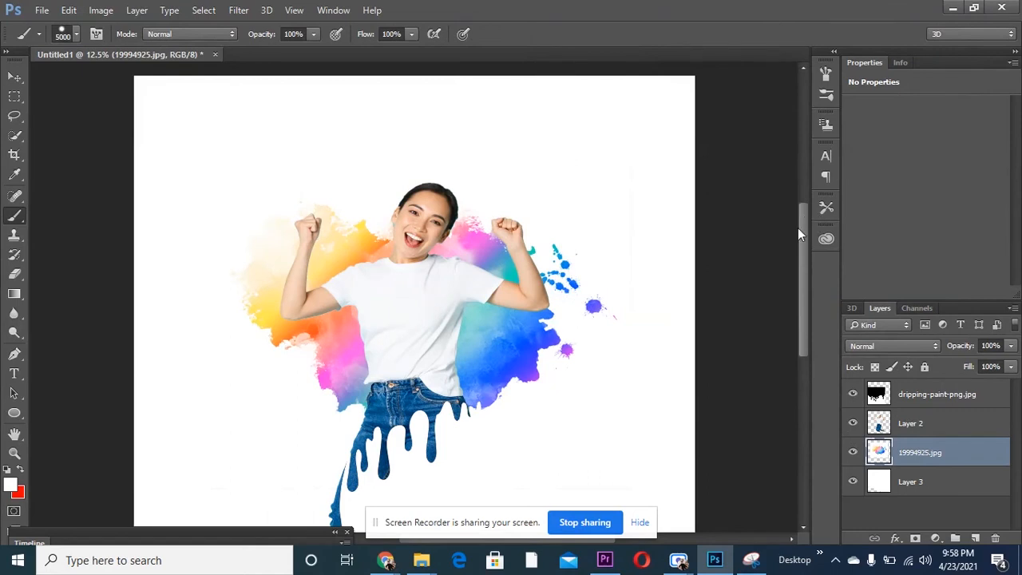
left_click_drag(804, 223, 805, 246)
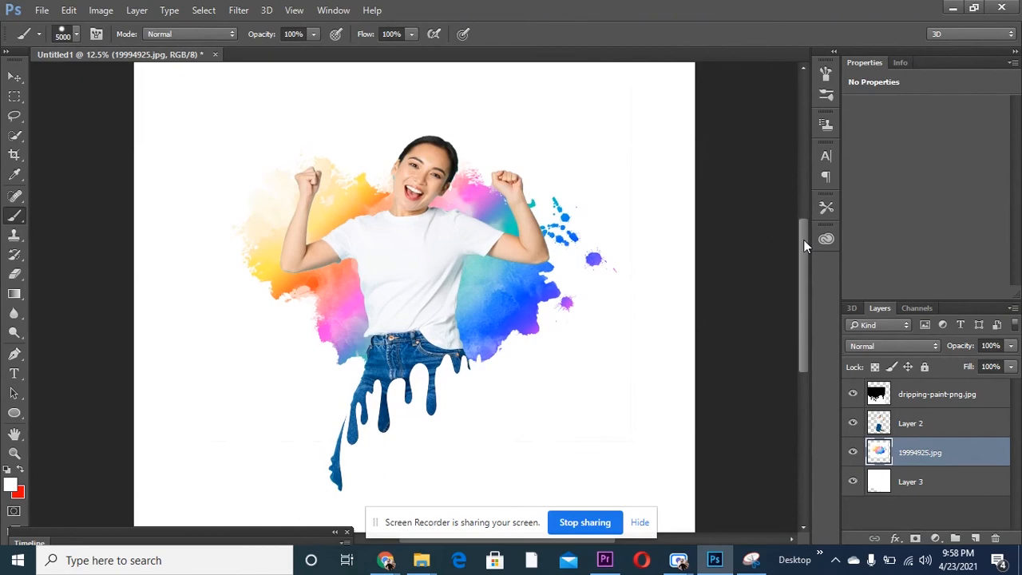
- Add a stroke to Layer 2 and set its colour to off-white faf9f6
left_click(919, 422)
right_click(919, 420)
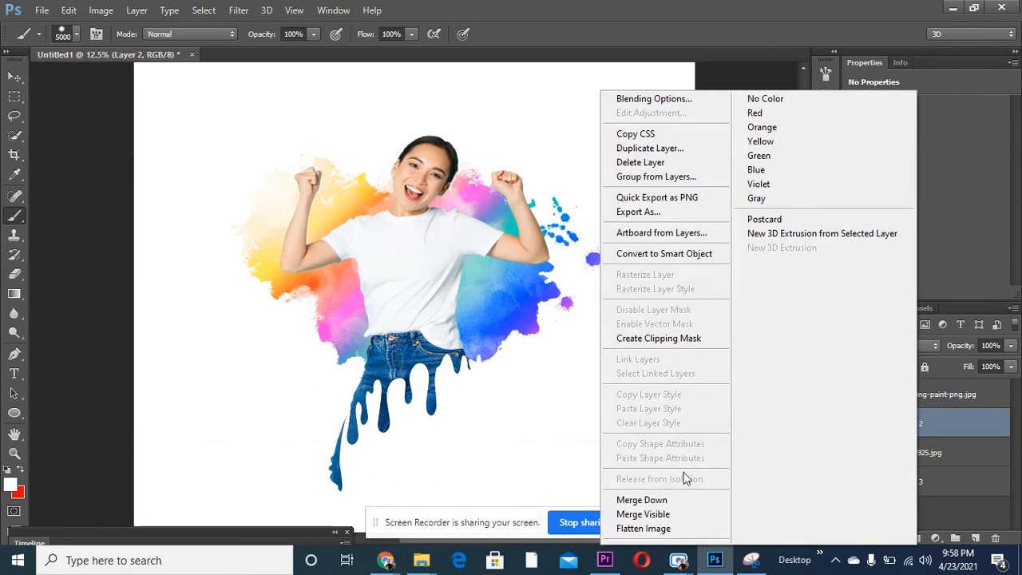
left_click(657, 99)
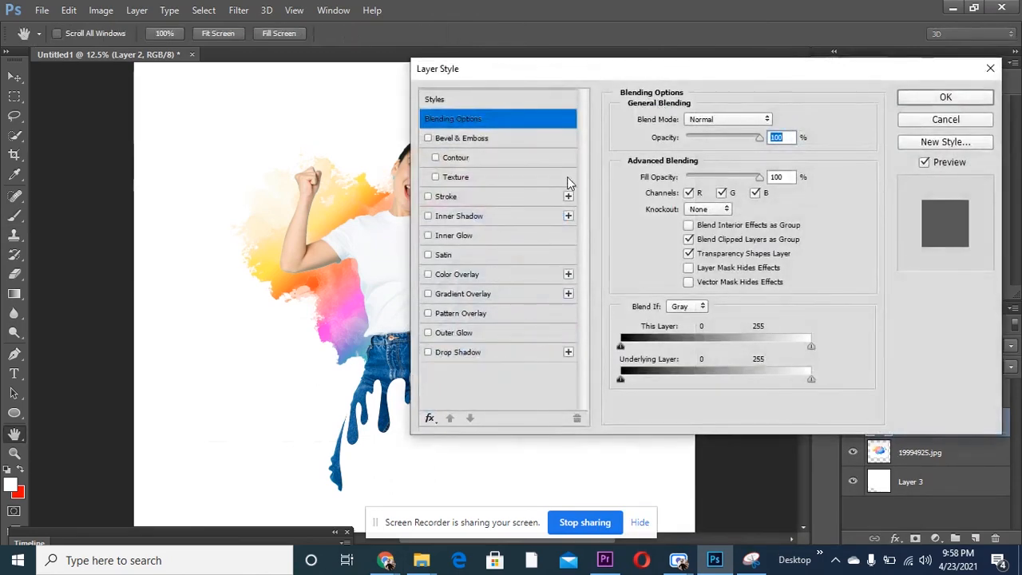
left_click(428, 197)
left_click_drag(540, 79, 700, 80)
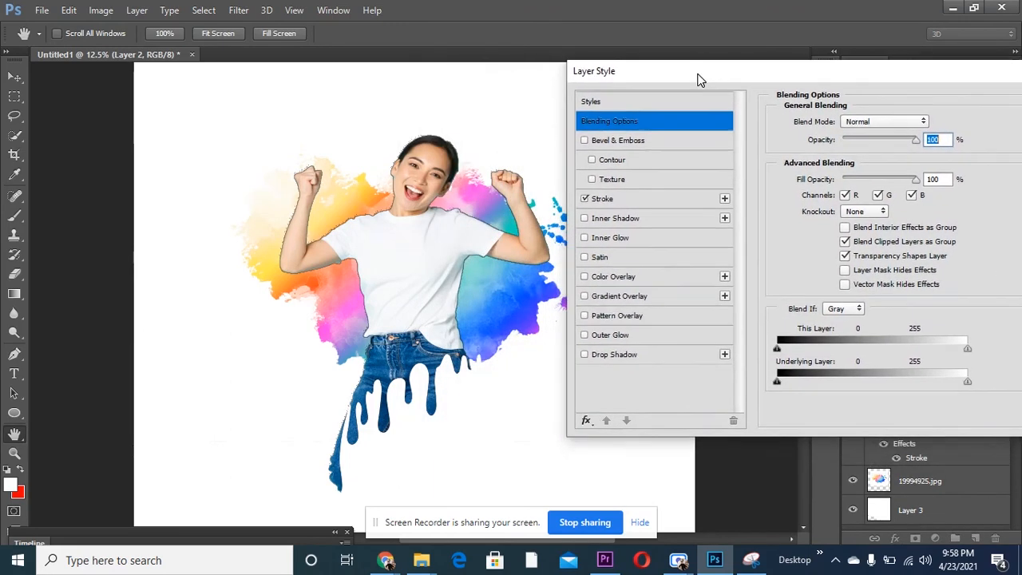
left_click(639, 203)
left_click(812, 240)
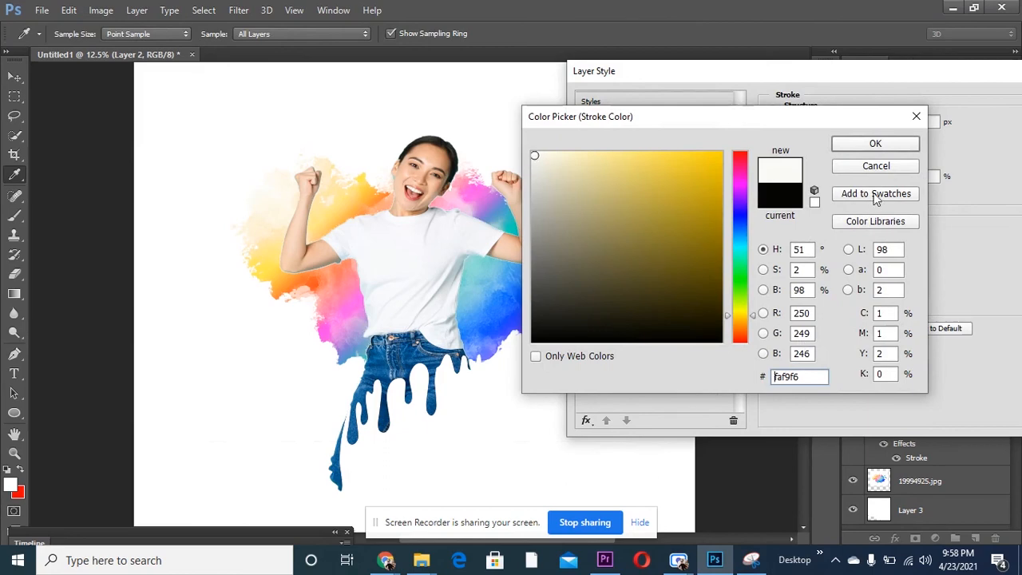
left_click(876, 143)
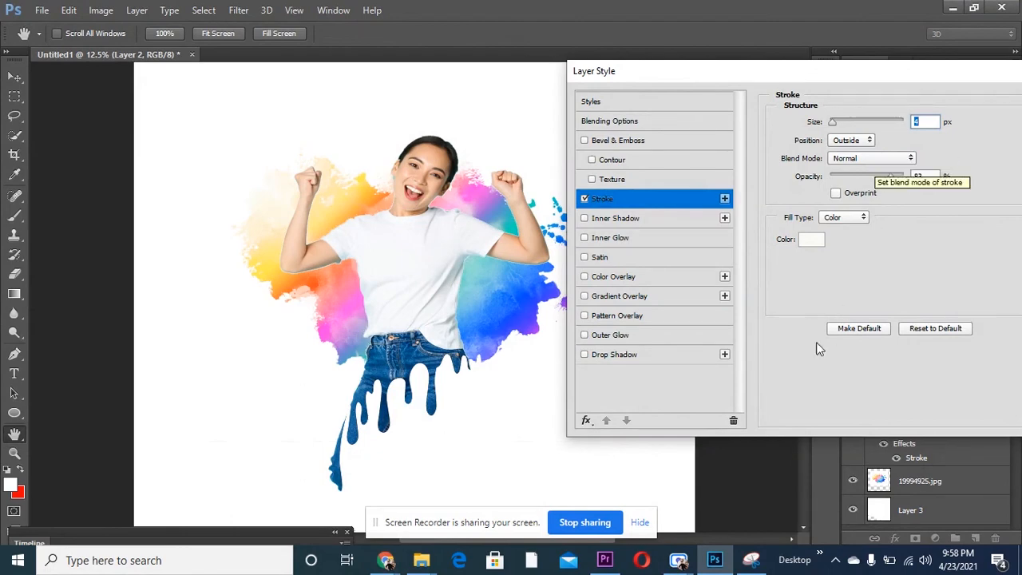
- Try a drop shadow on Layer 2, disable it again, and apply the layer style with only the stroke
left_click(616, 361)
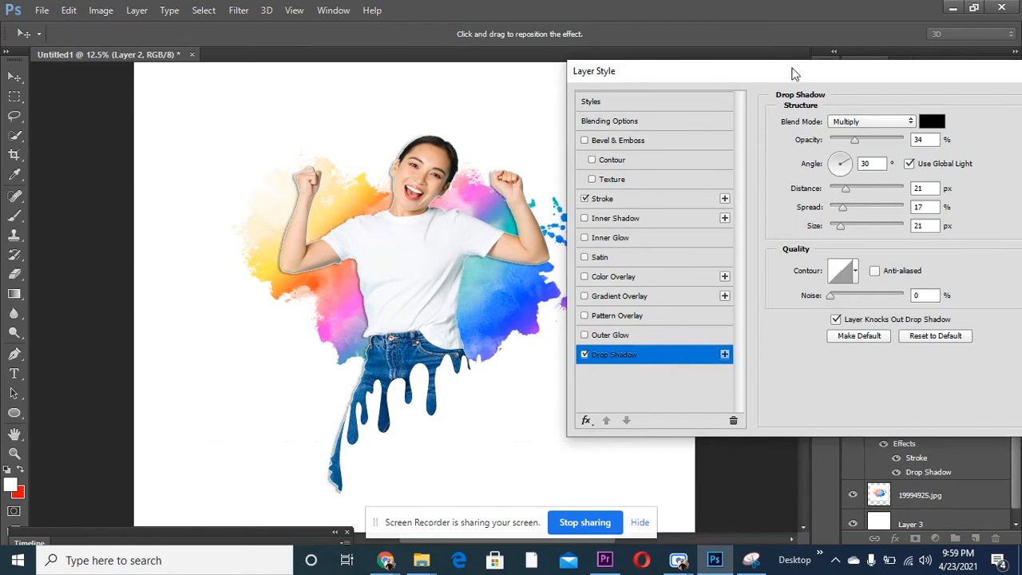
left_click_drag(806, 71, 471, 142)
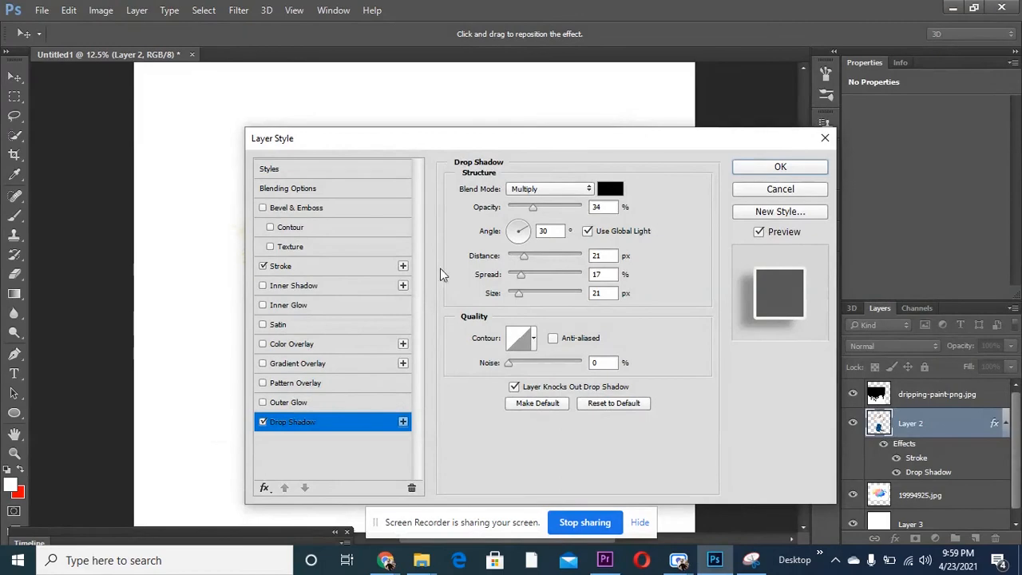
left_click(263, 422)
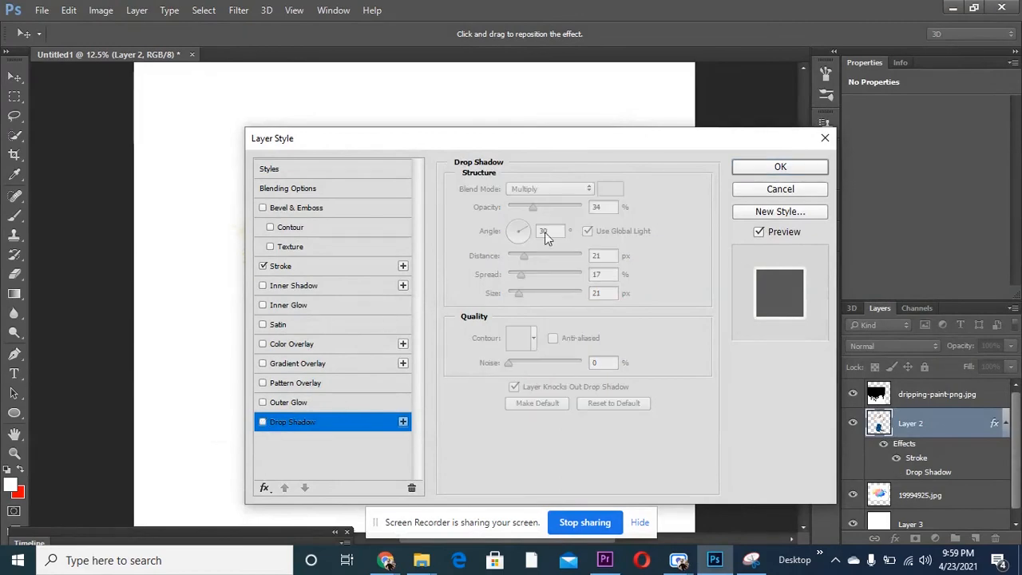
left_click(797, 167)
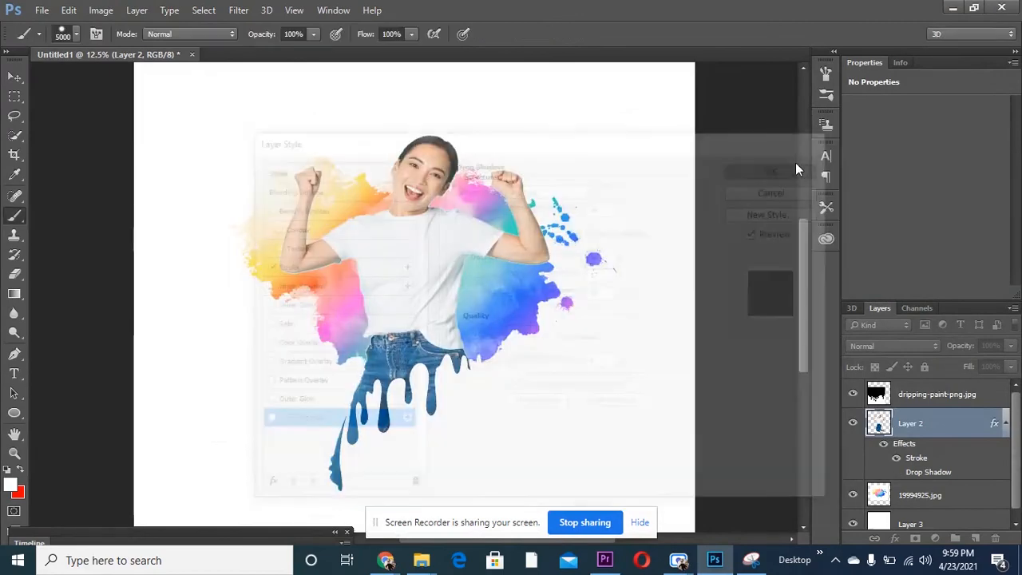